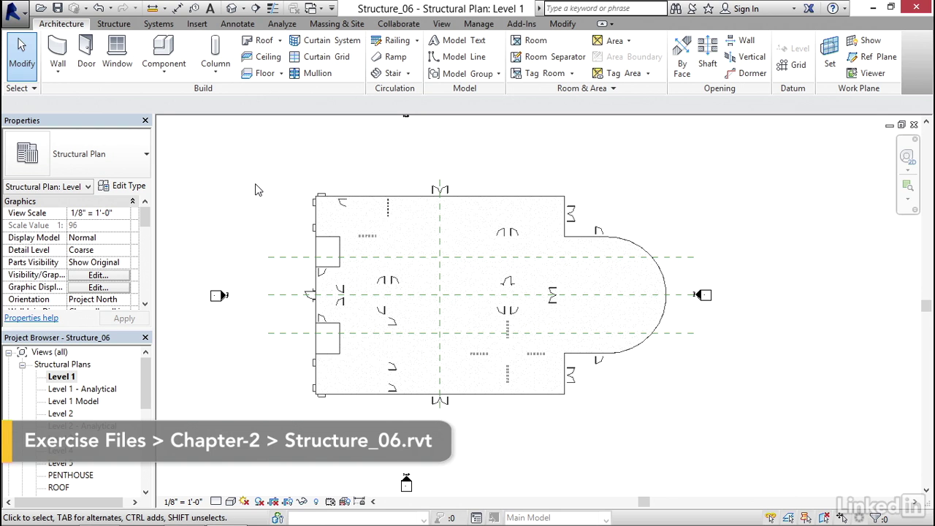
# - Set the Level 1 structural plan's discipline to Coordination and its detail level to Fine
pyautogui.moveTo(257, 231); pyautogui.dragTo(261, 233, button='middle')
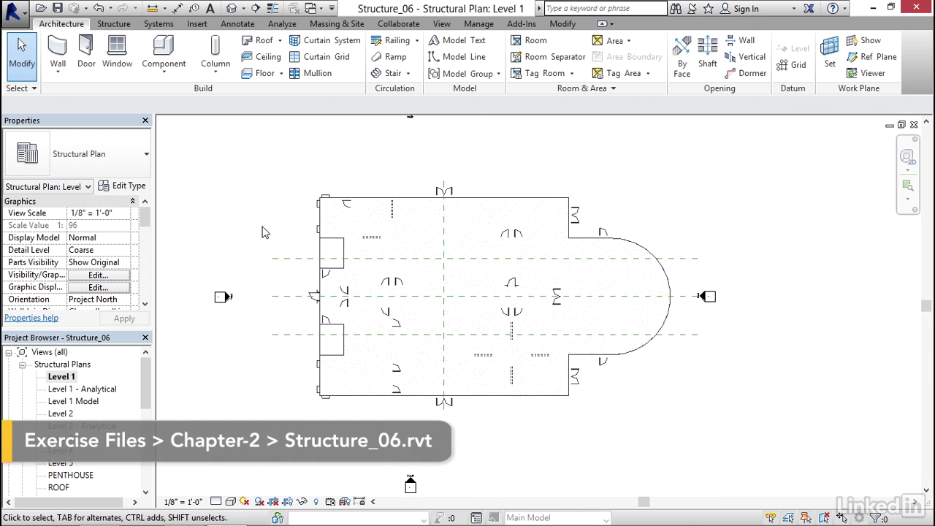
pyautogui.click(57, 378)
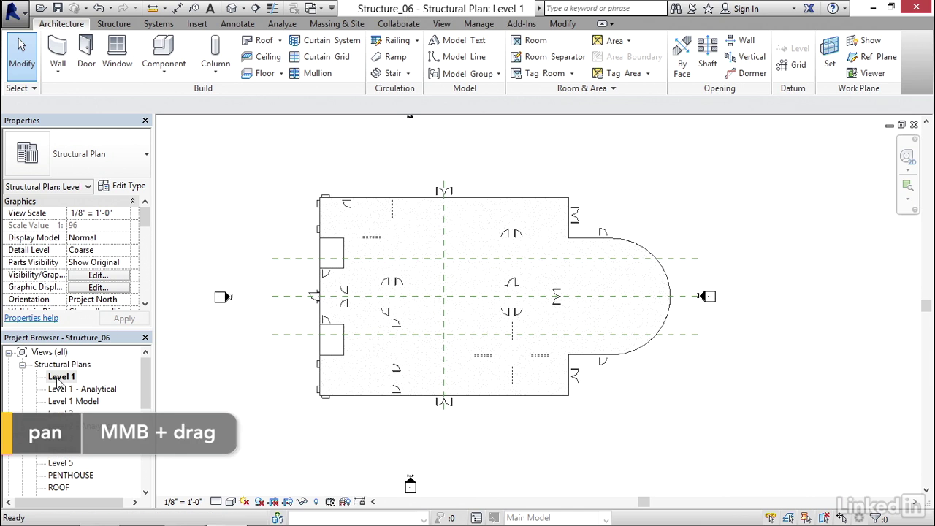
pyautogui.moveTo(146, 220); pyautogui.dragTo(146, 229)
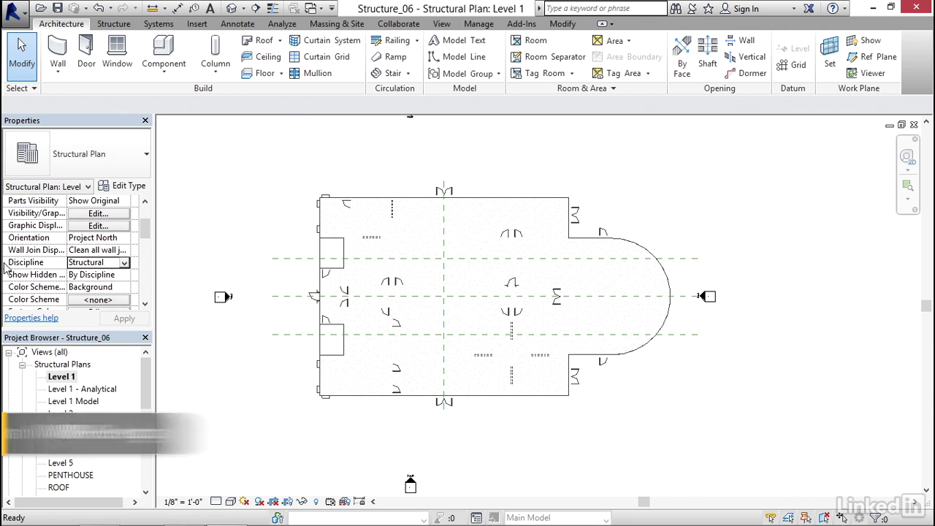
pyautogui.click(126, 263)
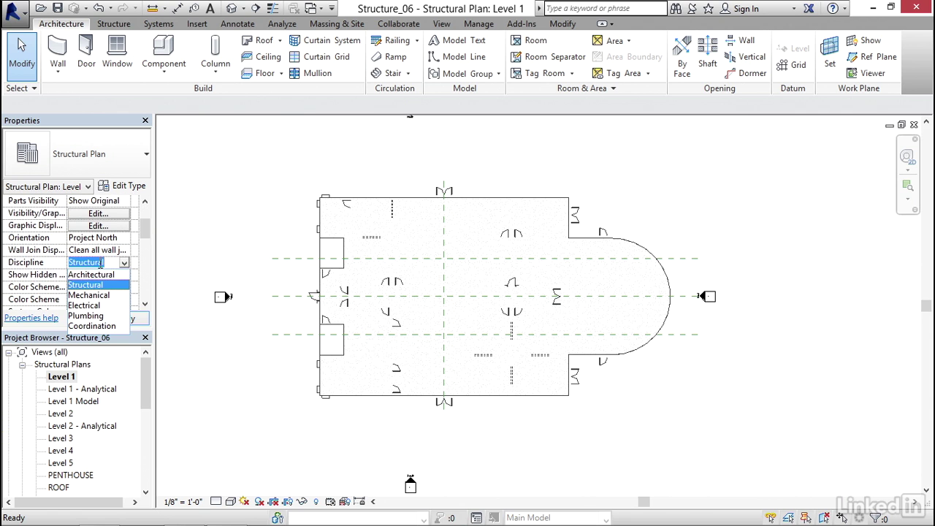
pyautogui.click(92, 326)
pyautogui.click(126, 320)
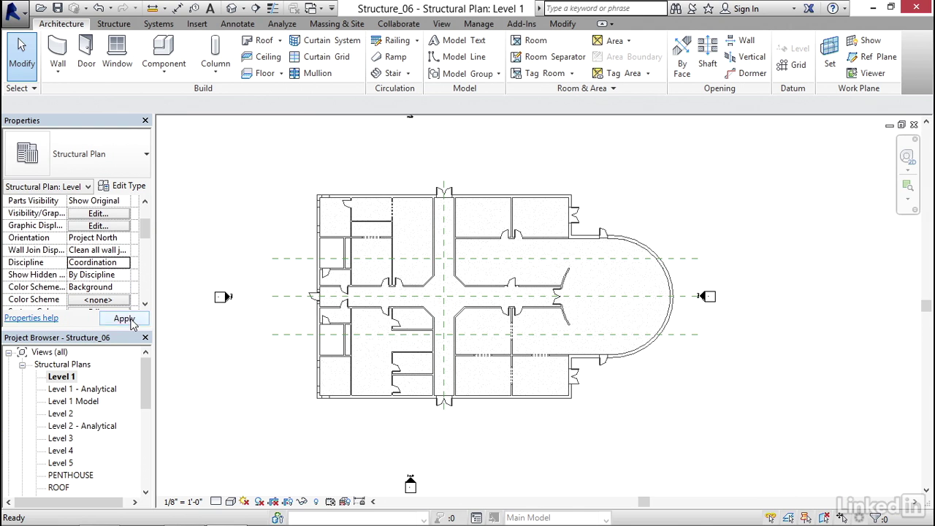
pyautogui.click(217, 502)
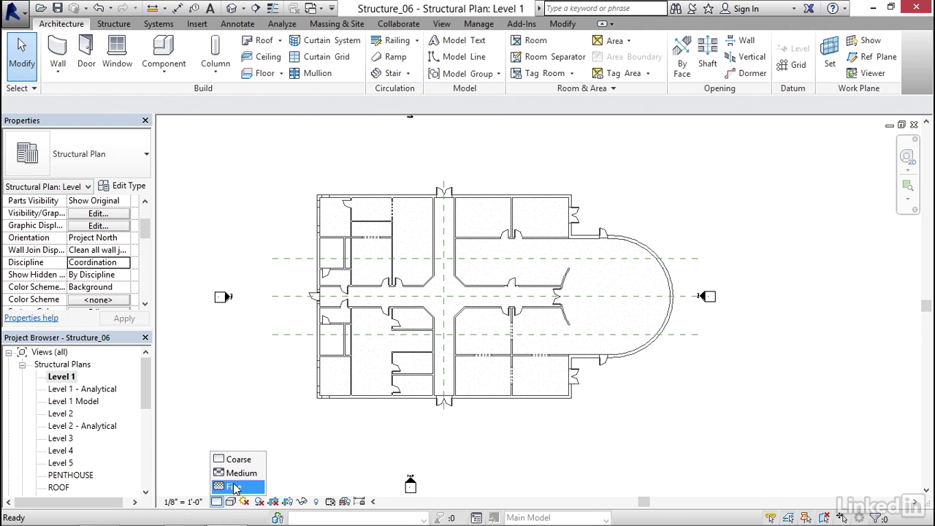
pyautogui.click(234, 488)
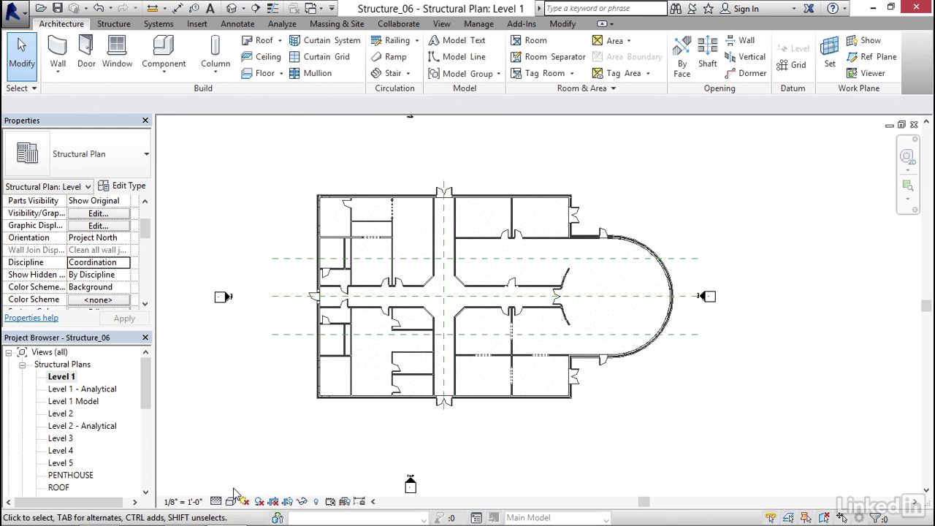
# - Place a vertical grid line with zero offset by picking the core centreline of the linked model's west exterior wall
pyautogui.moveTo(305, 247); pyautogui.dragTo(324, 253, button='middle')
pyautogui.scroll(4, 359, 251)
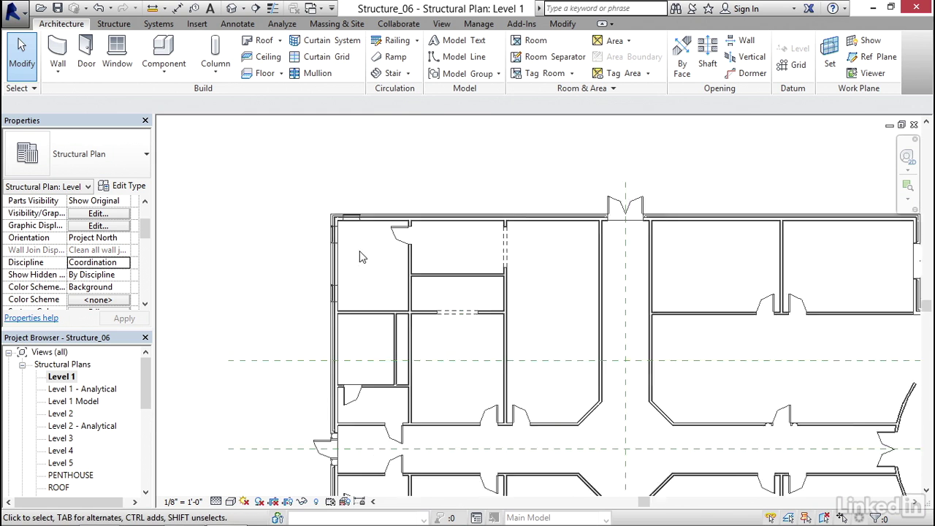
pyautogui.scroll(5, 360, 256)
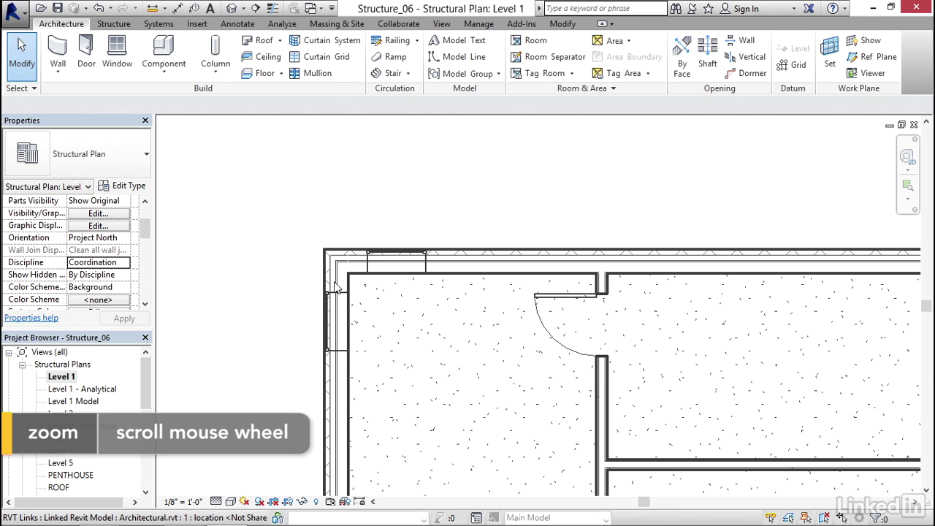
pyautogui.scroll(-3, 369, 264)
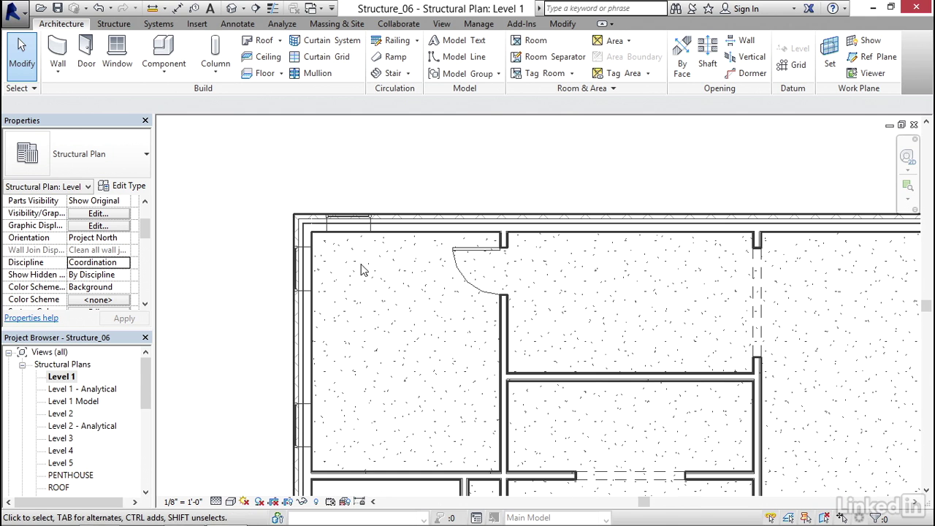
pyautogui.click(117, 25)
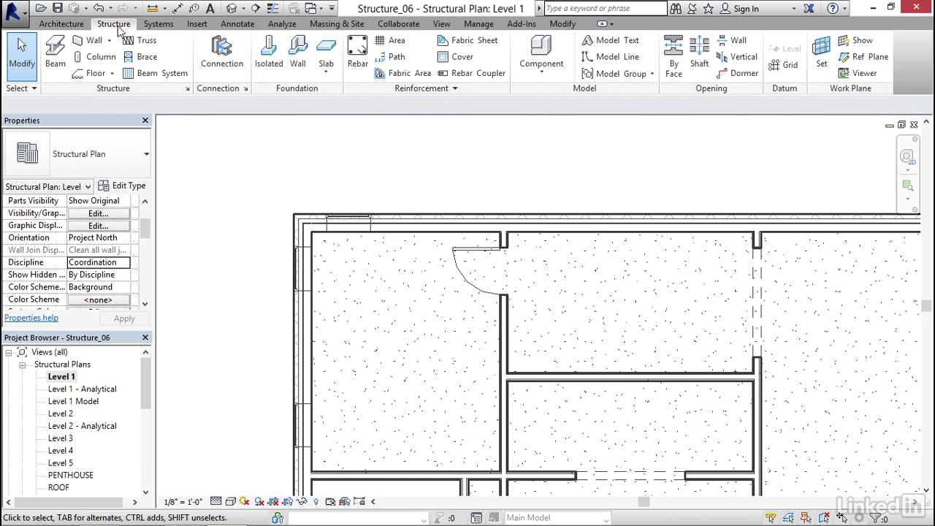
pyautogui.click(779, 66)
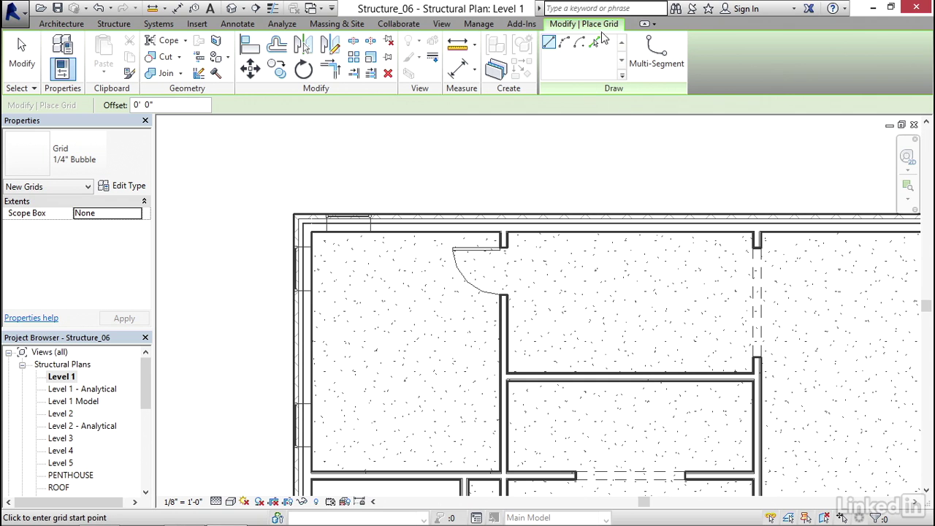
pyautogui.click(596, 43)
pyautogui.click(178, 106)
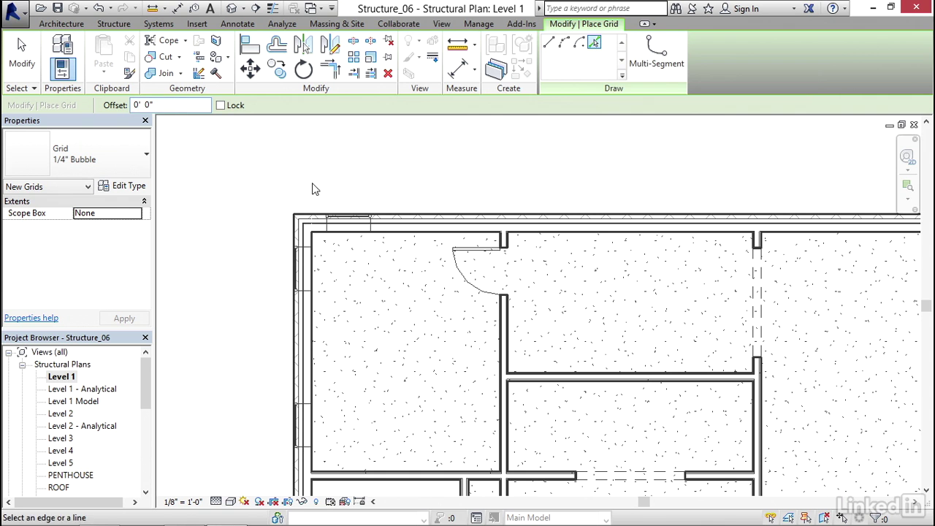
pyautogui.scroll(6, 282, 219)
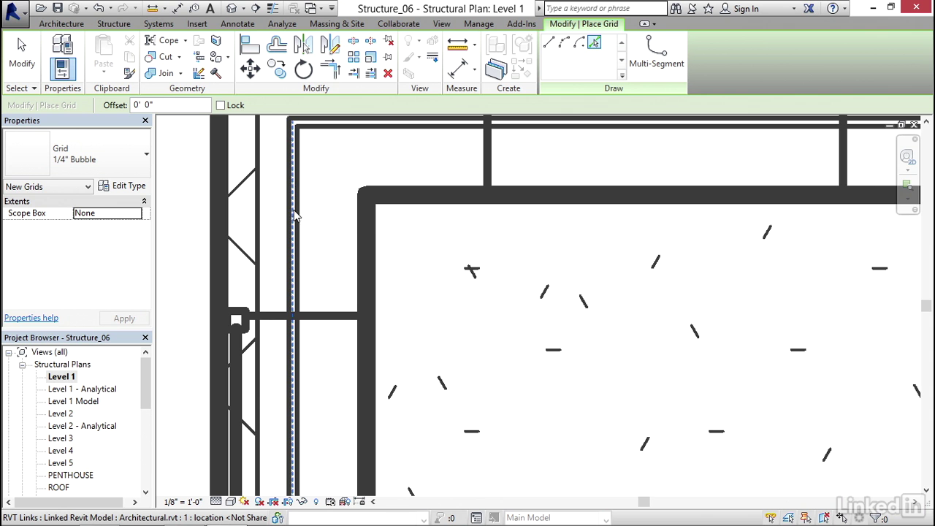
# - Extend the upper end of grid 1 so its bubble sits clear above the north exterior wall
pyautogui.scroll(-5, 292, 205)
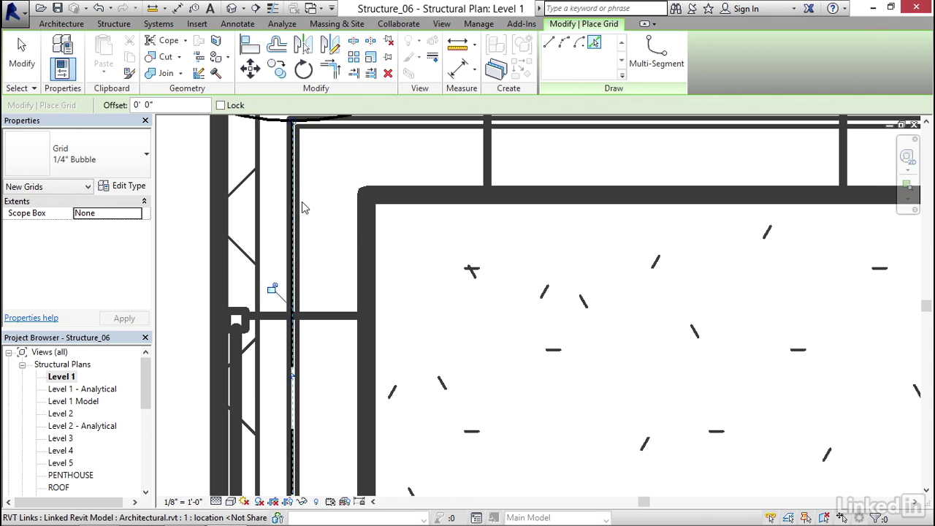
pyautogui.moveTo(334, 212); pyautogui.dragTo(345, 288, button='middle')
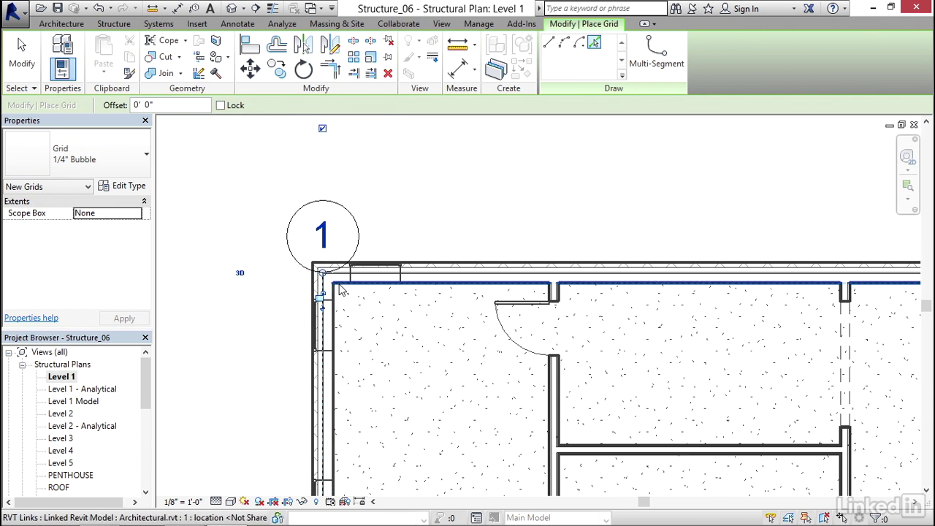
pyautogui.moveTo(323, 251); pyautogui.dragTo(325, 150)
pyautogui.scroll(-3, 312, 212)
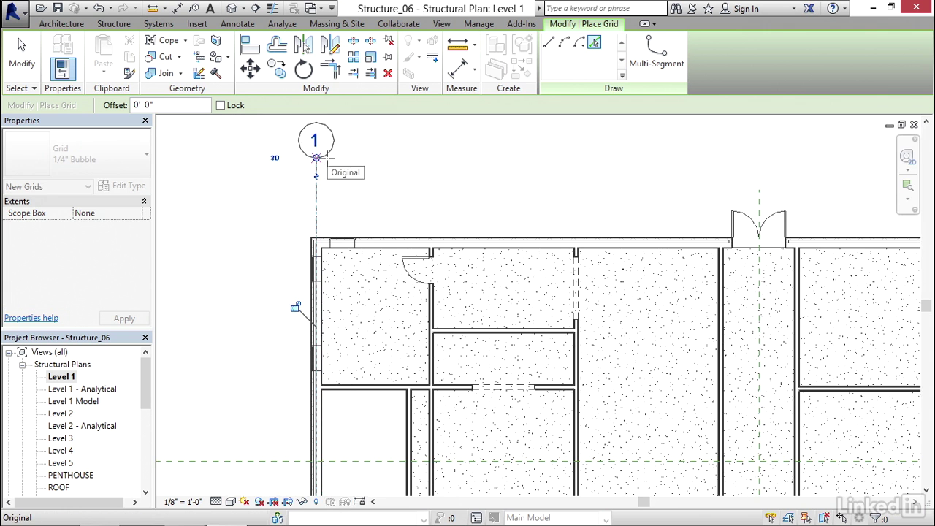
pyautogui.scroll(2, 344, 180)
pyautogui.scroll(-2, 343, 191)
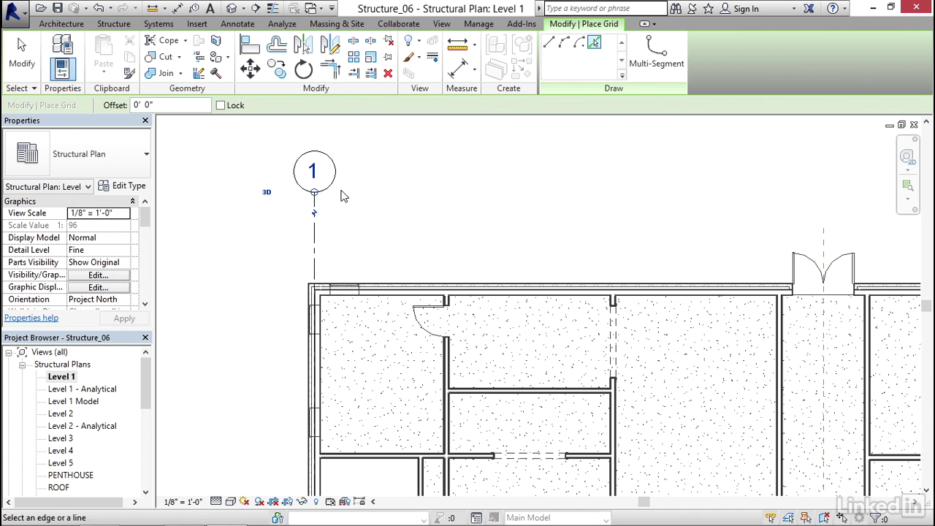
# - Add an elbow to the upper bubble of grid 1 and undo it
pyautogui.scroll(2, 307, 228)
pyautogui.click(318, 205)
pyautogui.hotkey('ctrl', 'z')
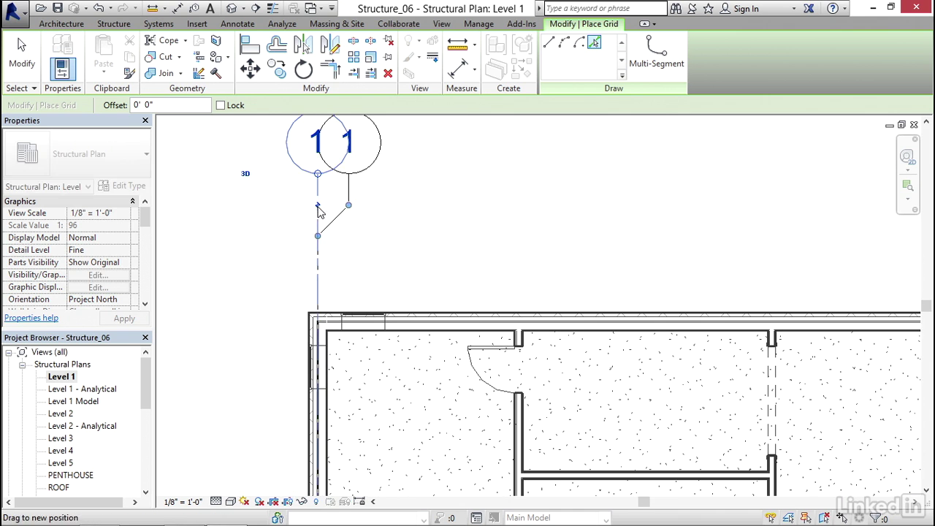
# - Hide the upper bubble of grid 1, show it again, and finish placing grids
pyautogui.scroll(-2, 338, 175)
pyautogui.moveTo(338, 170); pyautogui.dragTo(363, 328, button='middle')
pyautogui.click(345, 242)
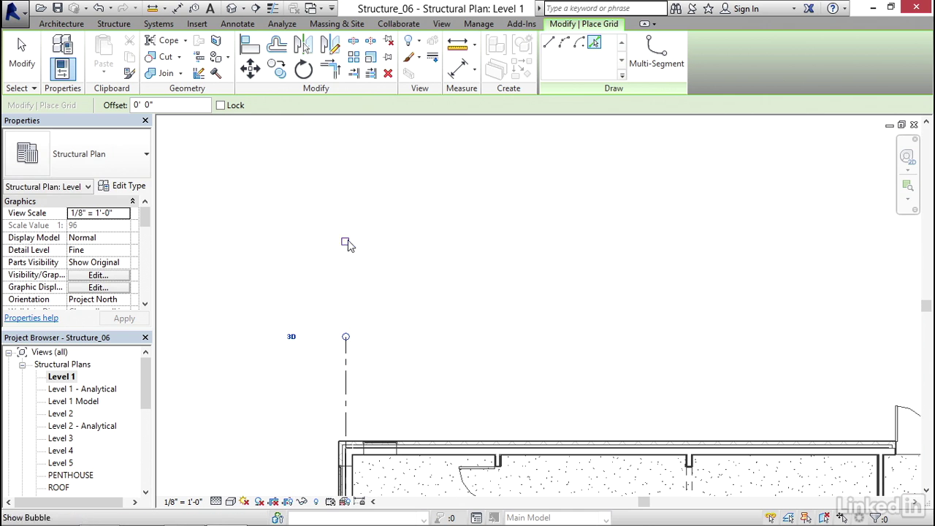
pyautogui.scroll(-3, 346, 241)
pyautogui.moveTo(481, 305); pyautogui.dragTo(393, 264, button='middle')
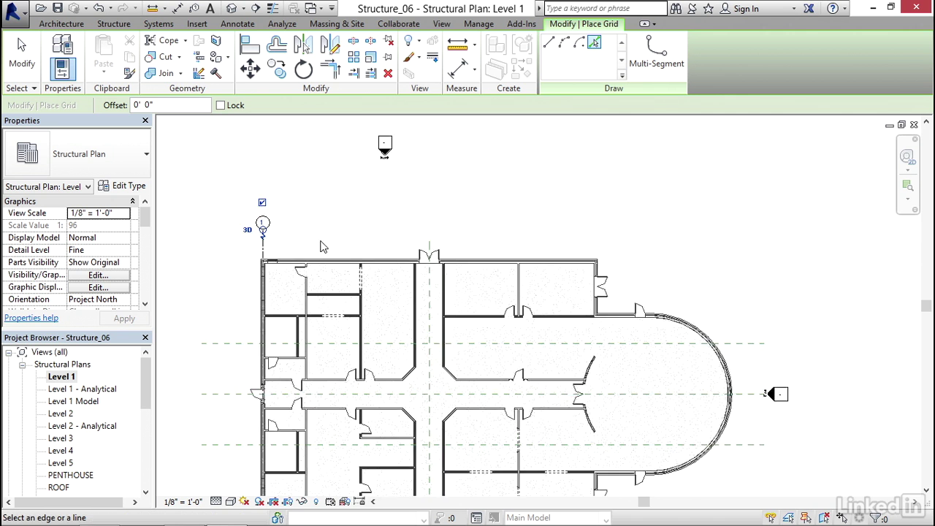
pyautogui.scroll(1, 317, 246)
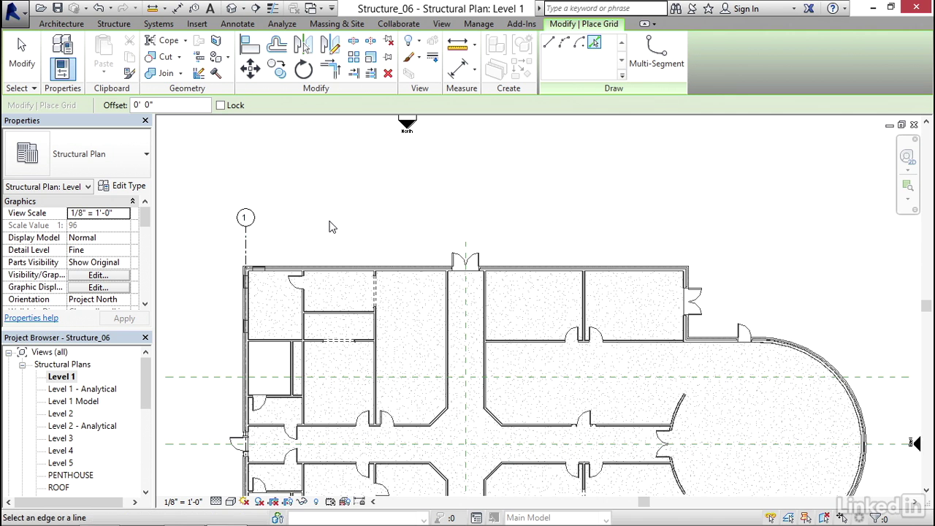
pyautogui.press('Escape')
# - Extend the lower end of grid 1 below the south exterior wall and show its bubble there
pyautogui.moveTo(344, 240); pyautogui.dragTo(330, 175, button='middle')
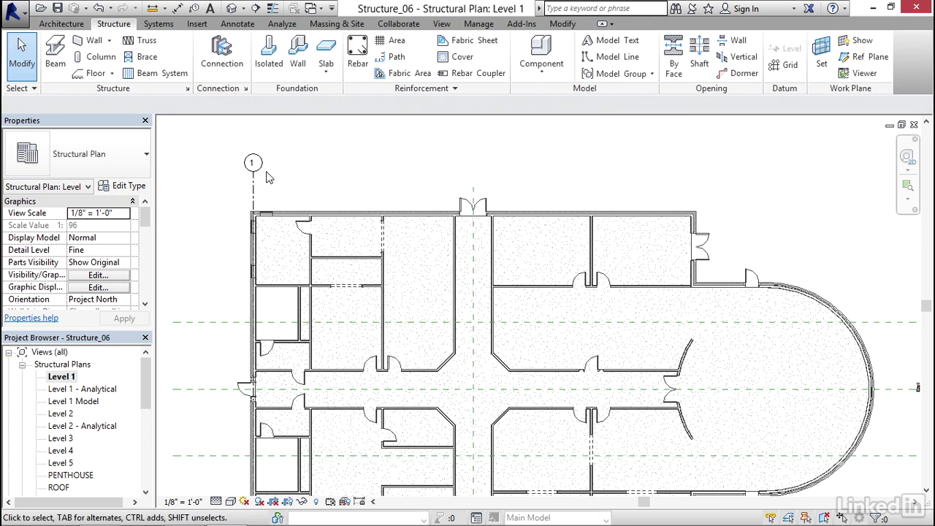
pyautogui.click(252, 188)
pyautogui.scroll(-3, 253, 188)
pyautogui.scroll(4, 309, 395)
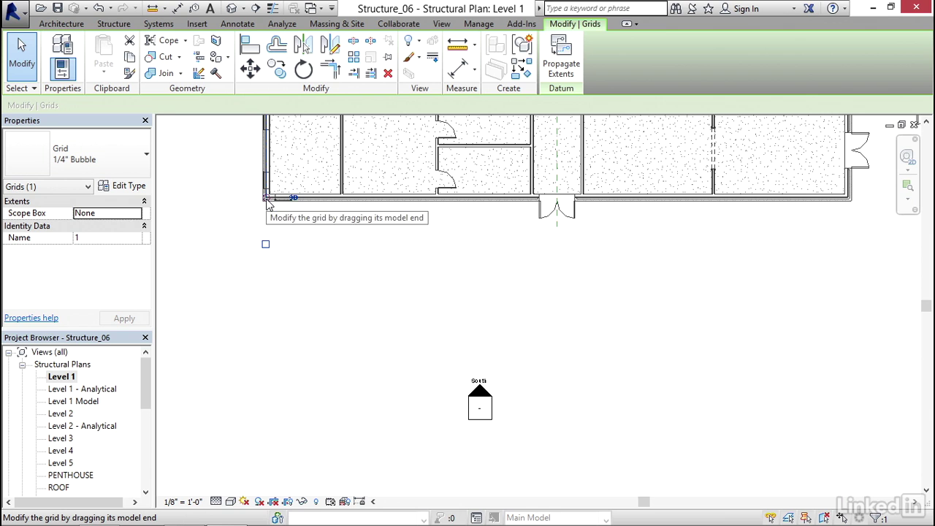
pyautogui.moveTo(266, 199); pyautogui.dragTo(268, 307)
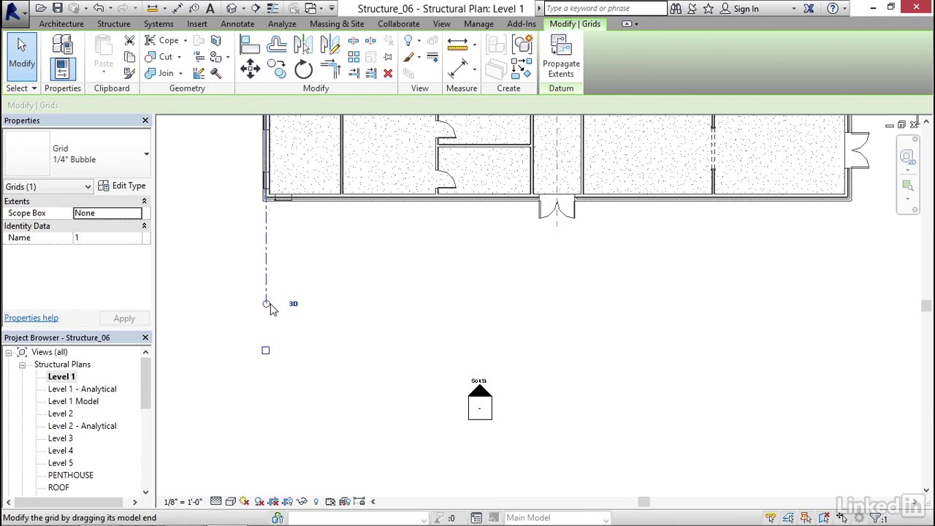
pyautogui.click(266, 354)
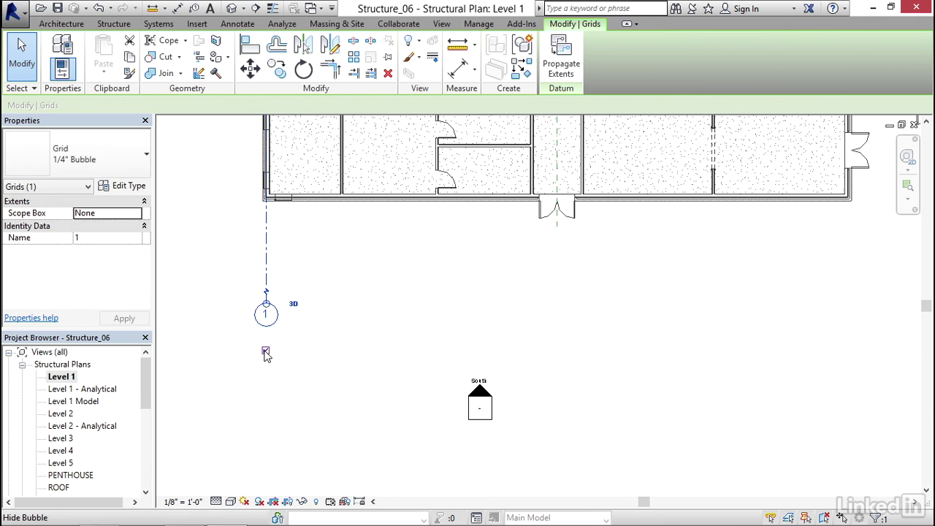
pyautogui.click(319, 317)
# - Start copying grid 1 with Constrain and Multiple enabled, using a point on its line above the north wall as the base point
pyautogui.moveTo(302, 241); pyautogui.dragTo(325, 454, button='middle')
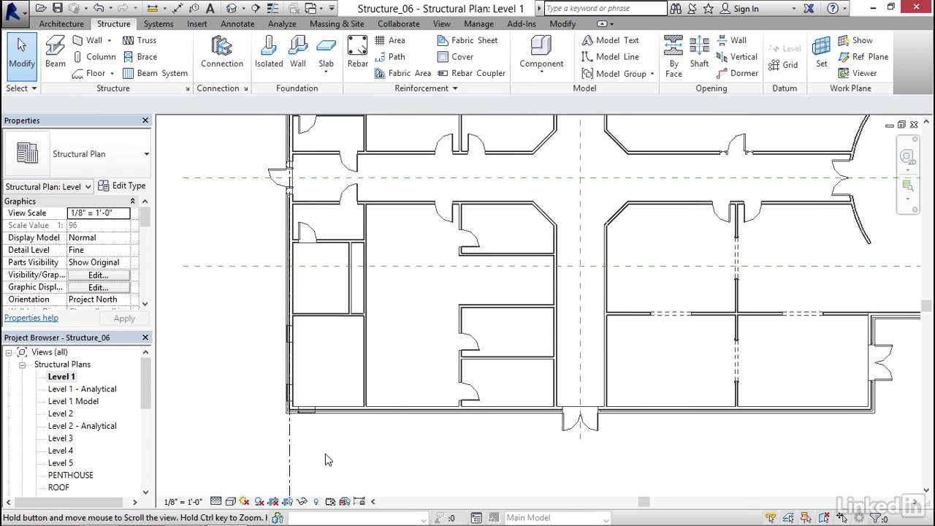
pyautogui.moveTo(313, 196); pyautogui.dragTo(301, 381, button='middle')
pyautogui.moveTo(294, 227); pyautogui.dragTo(292, 384, button='middle')
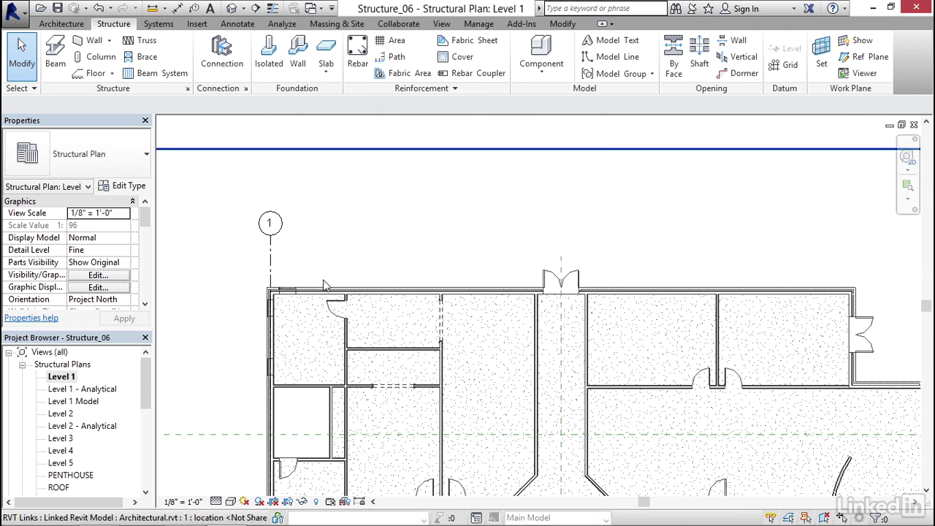
pyautogui.click(271, 260)
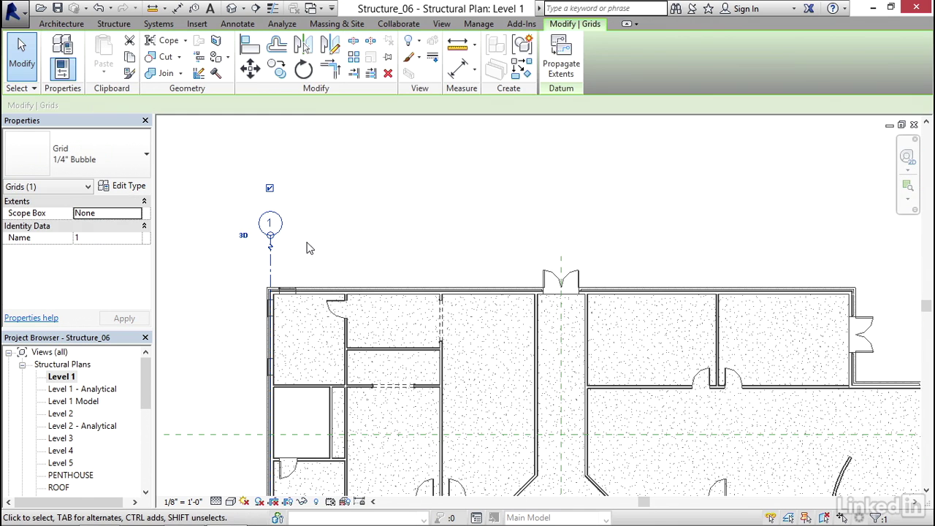
pyautogui.click(280, 78)
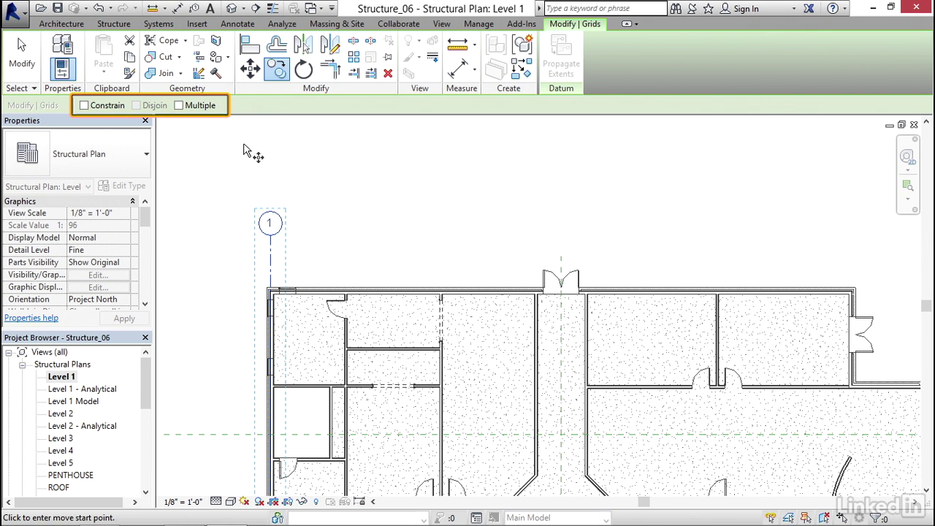
pyautogui.click(84, 105)
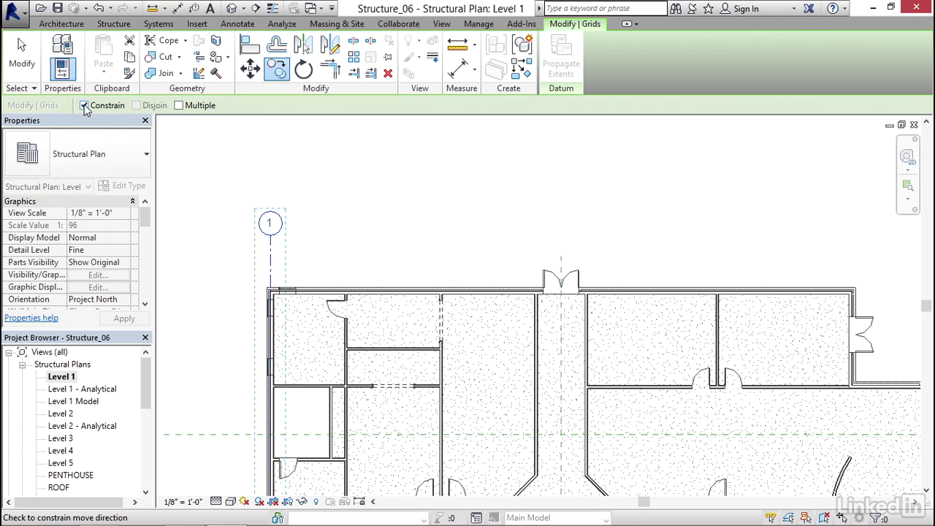
pyautogui.click(179, 106)
pyautogui.moveTo(233, 223); pyautogui.dragTo(211, 173, button='middle')
pyautogui.scroll(1, 228, 240)
pyautogui.scroll(1, 226, 243)
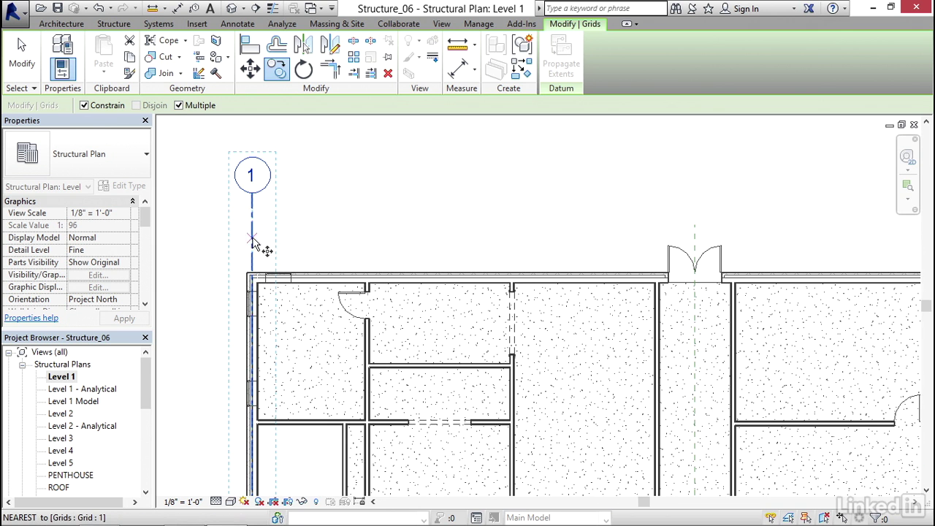
pyautogui.click(253, 246)
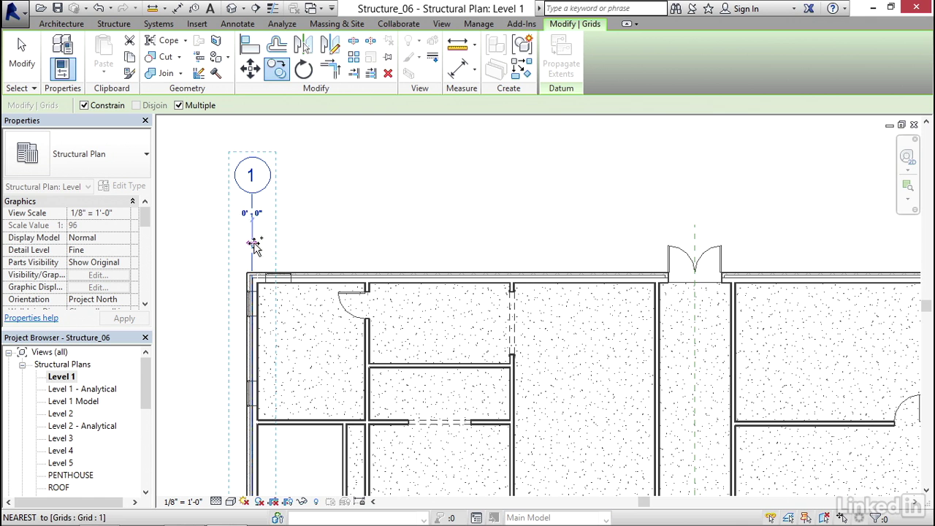
# - Place copies of grid 1 on the centerlines of the dashed-opening interior wall and the west wall of the central corridor
pyautogui.scroll(-1, 309, 249)
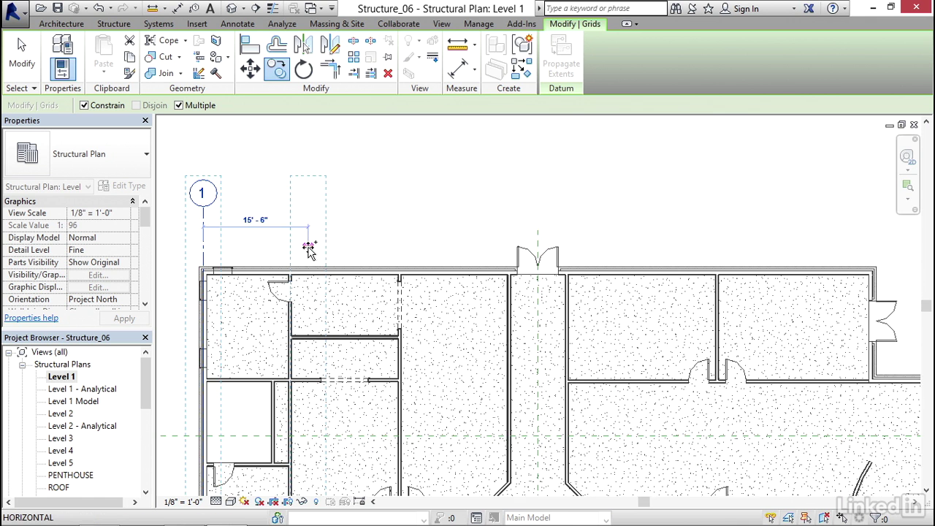
pyautogui.scroll(5, 410, 322)
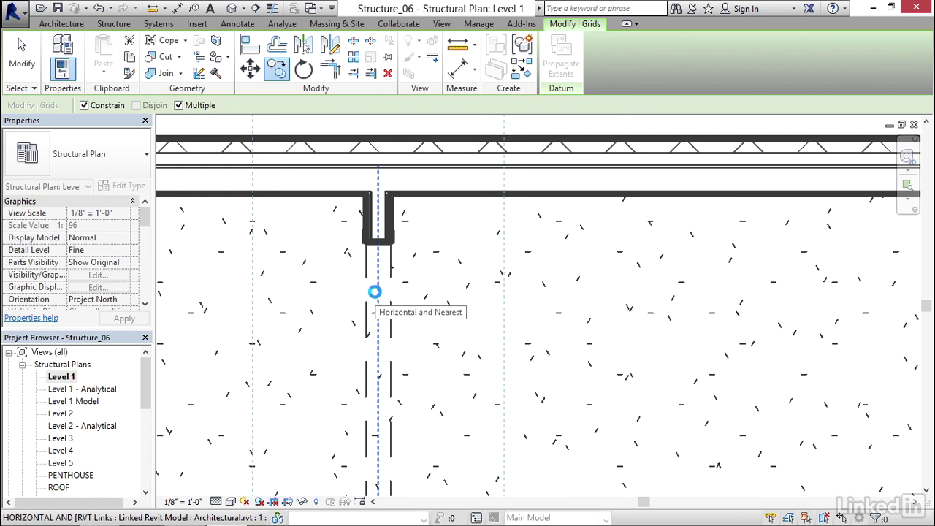
pyautogui.scroll(-4, 377, 296)
pyautogui.moveTo(512, 307); pyautogui.dragTo(316, 307, button='middle')
pyautogui.scroll(2, 382, 298)
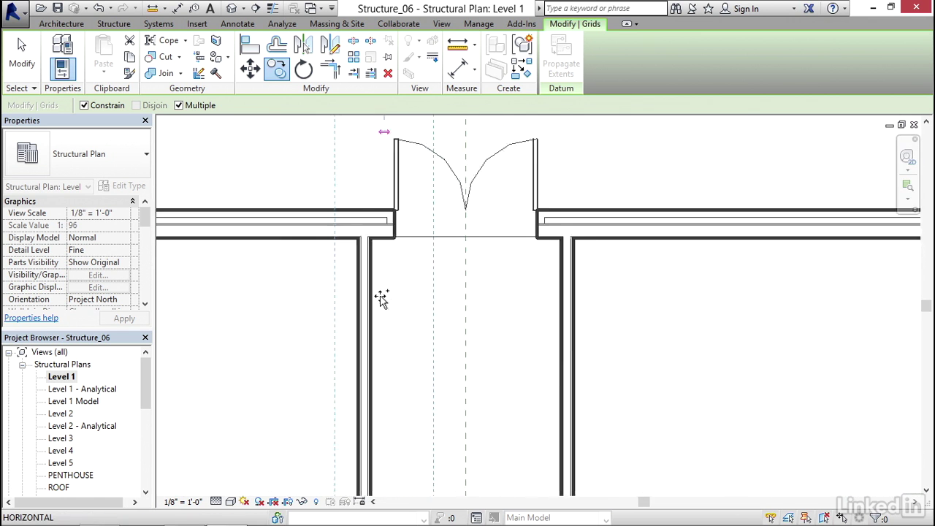
pyautogui.scroll(2, 357, 292)
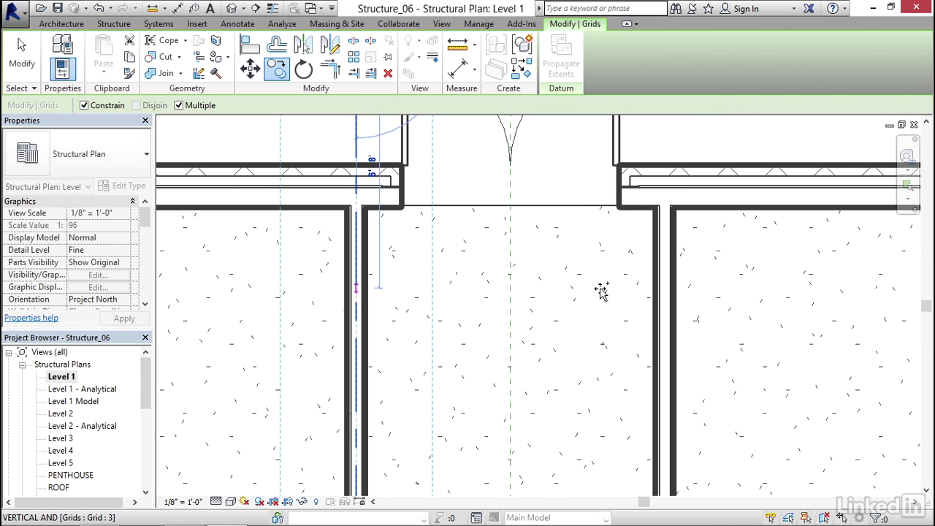
# - Place further grid copies on the centerlines of the corridor's east wall and the partition between the two northeast rooms
pyautogui.scroll(-2, 661, 291)
pyautogui.scroll(-2, 661, 291)
pyautogui.moveTo(723, 311); pyautogui.dragTo(408, 308, button='middle')
pyautogui.scroll(3, 445, 297)
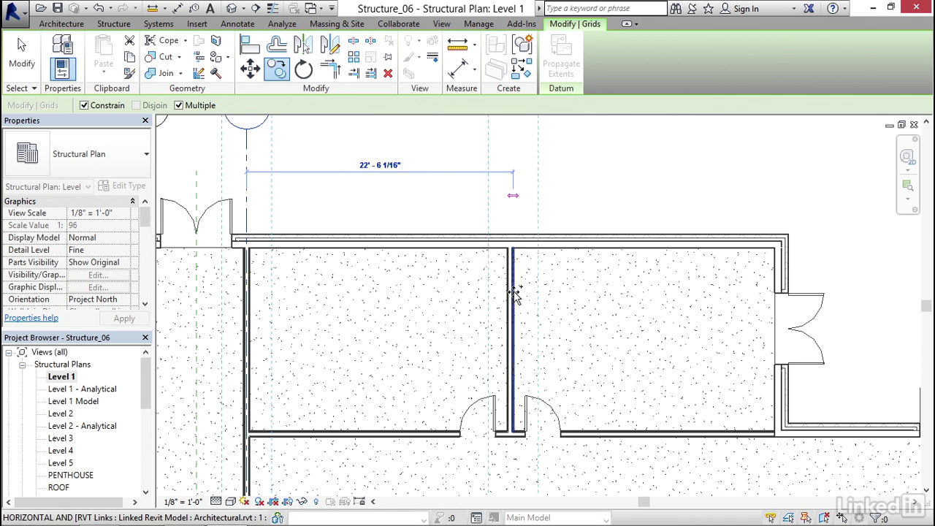
pyautogui.scroll(4, 513, 292)
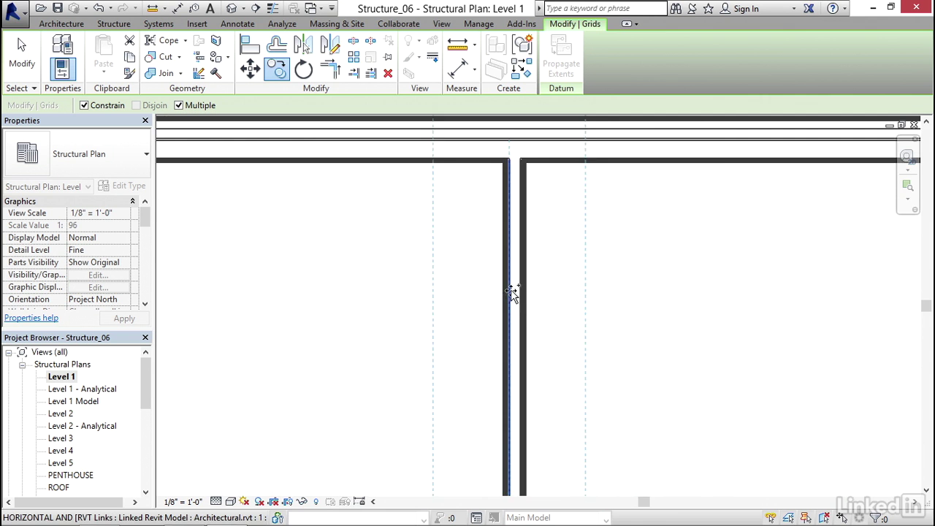
pyautogui.click(514, 292)
pyautogui.scroll(-3, 513, 296)
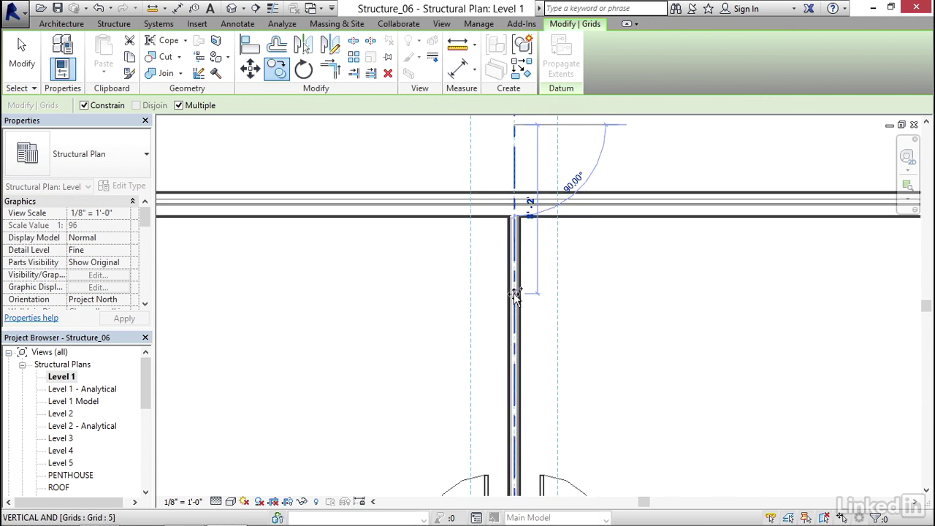
# - Place the last grid copy inside the east exterior wall beside the double door and finish copying
pyautogui.scroll(5, 574, 282)
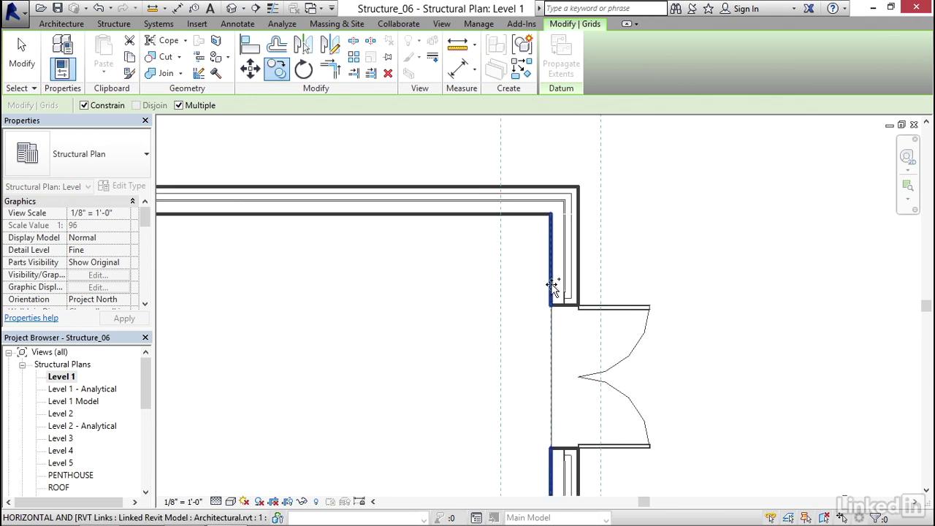
pyautogui.scroll(3, 570, 274)
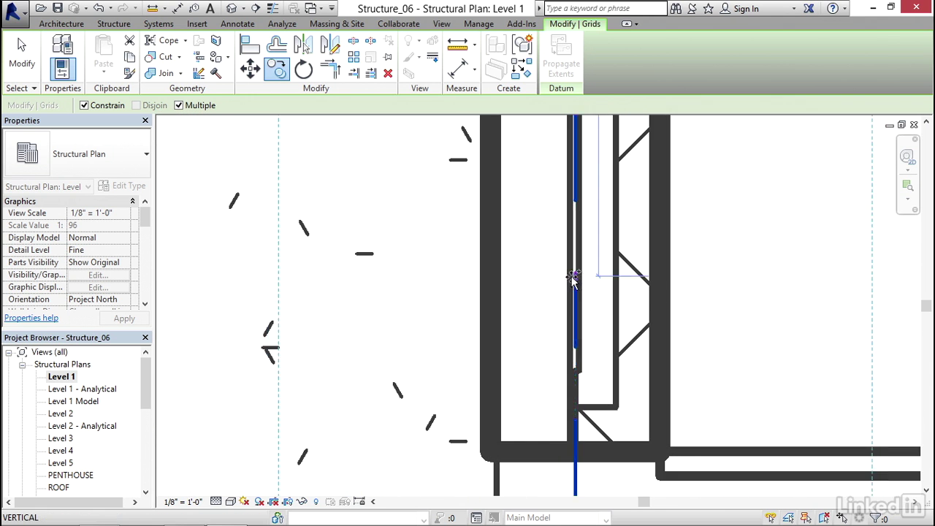
pyautogui.scroll(-5, 572, 284)
pyautogui.scroll(-6, 570, 288)
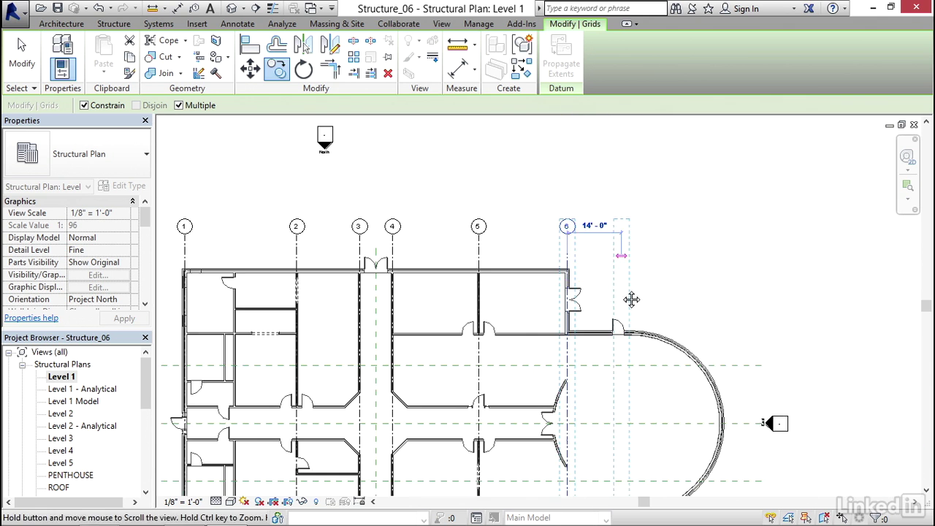
pyautogui.press('Escape')
pyautogui.press('Escape')
pyautogui.scroll(-2, 594, 243)
pyautogui.moveTo(593, 242); pyautogui.dragTo(601, 209, button='middle')
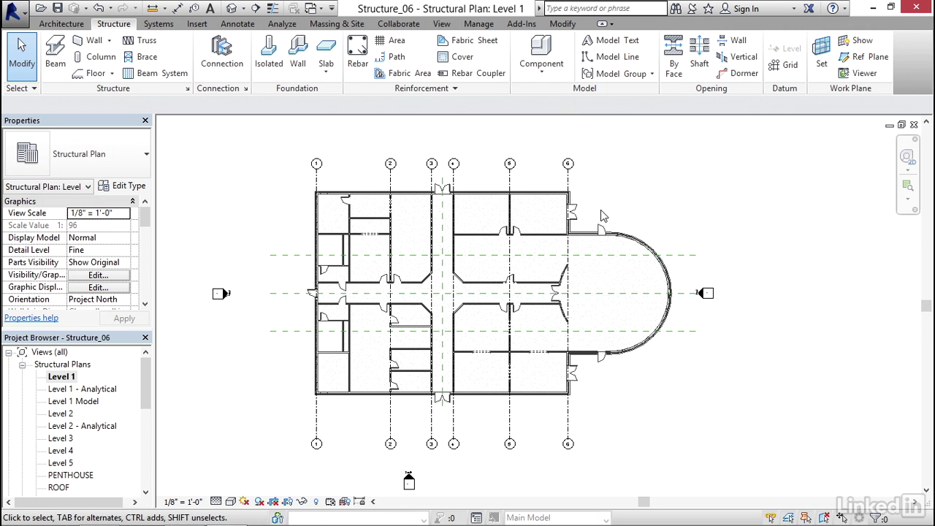
# - Draw a vertical grid similar to grid 6 from the start of the curved wall up to the line of the other upper bubbles
pyautogui.scroll(3, 600, 210)
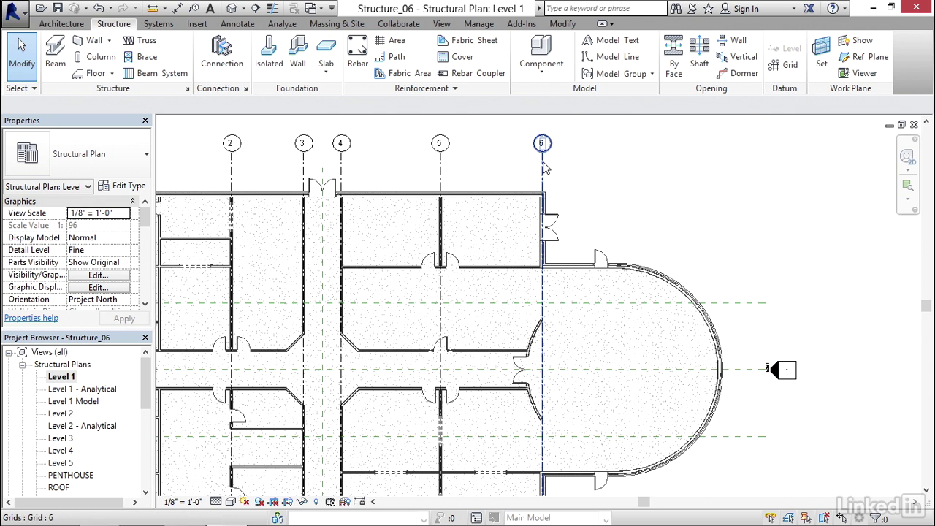
pyautogui.click(544, 168)
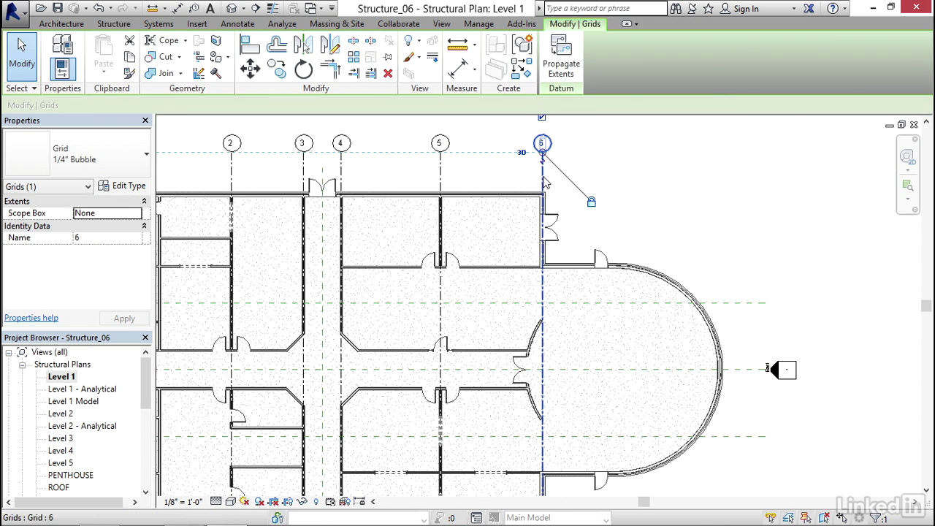
pyautogui.rightClick(544, 181)
pyautogui.click(603, 327)
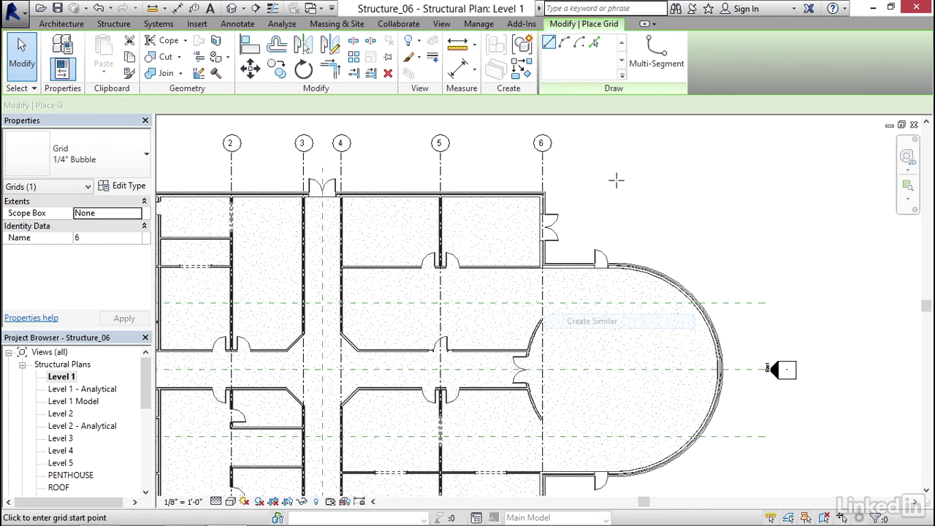
pyautogui.moveTo(587, 169); pyautogui.dragTo(547, 185, button='middle')
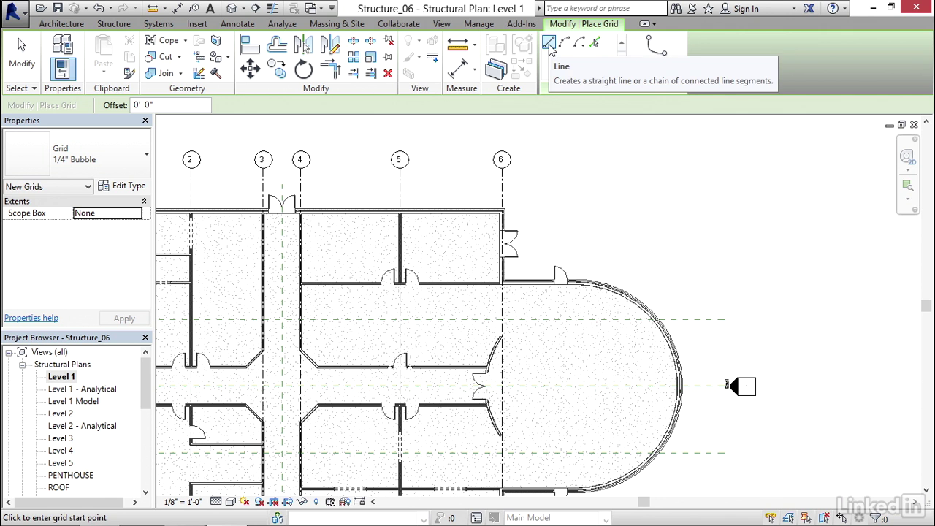
pyautogui.scroll(6, 557, 195)
pyautogui.scroll(5, 557, 233)
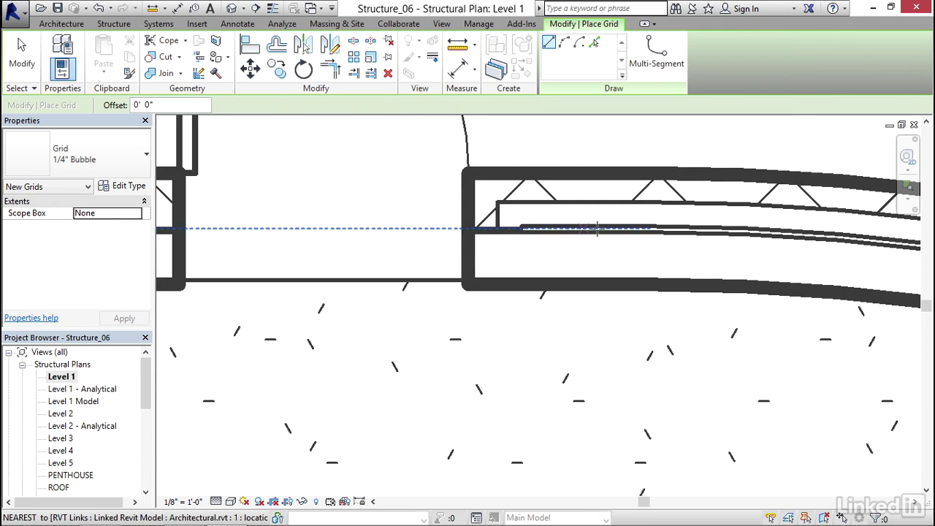
pyautogui.scroll(4, 651, 226)
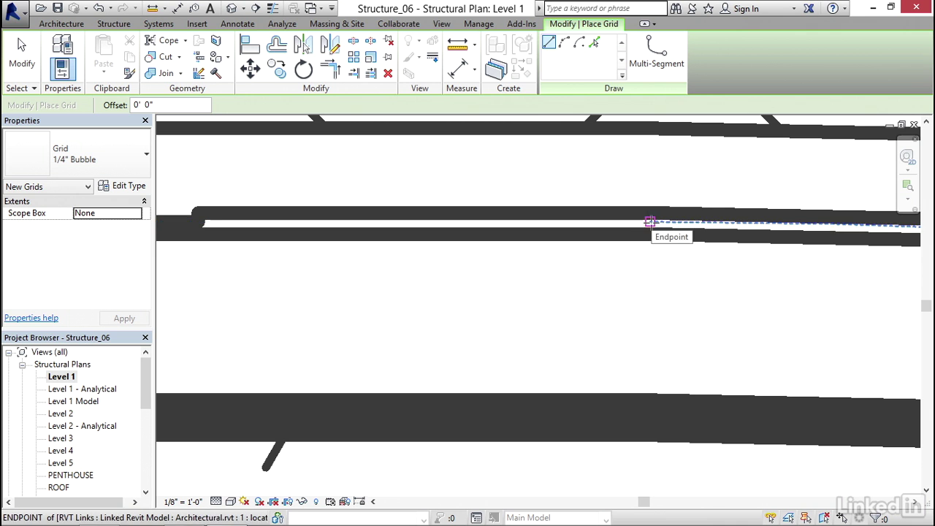
pyautogui.click(650, 221)
pyautogui.scroll(-5, 650, 221)
pyautogui.scroll(-5, 665, 187)
pyautogui.scroll(4, 665, 282)
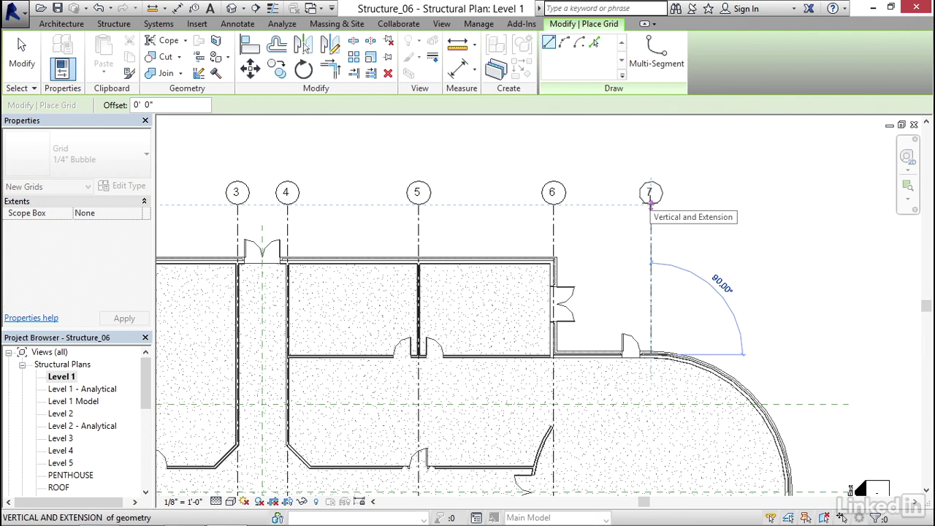
pyautogui.click(650, 205)
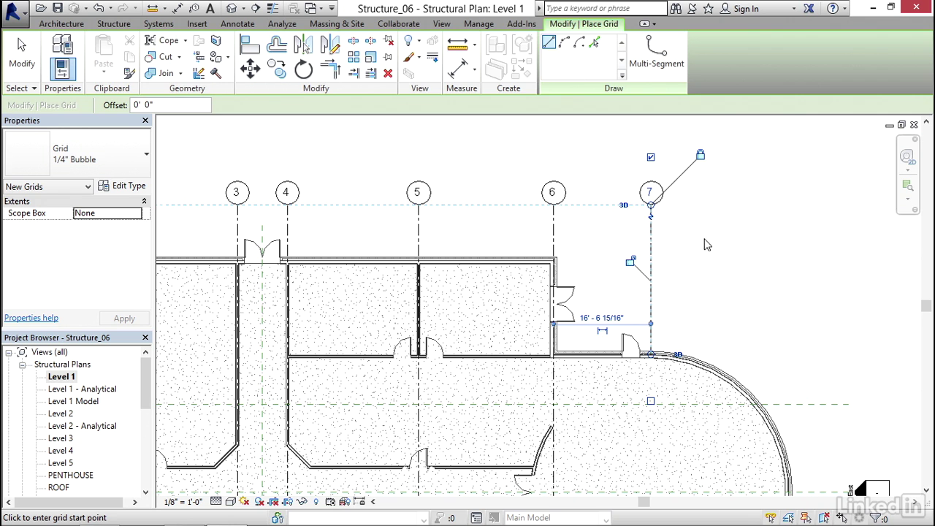
pyautogui.press('Escape')
pyautogui.press('Escape')
# - Extend the lower end of grid 7 to align with the other grids' lower ends and show its bubble there
pyautogui.scroll(-4, 697, 255)
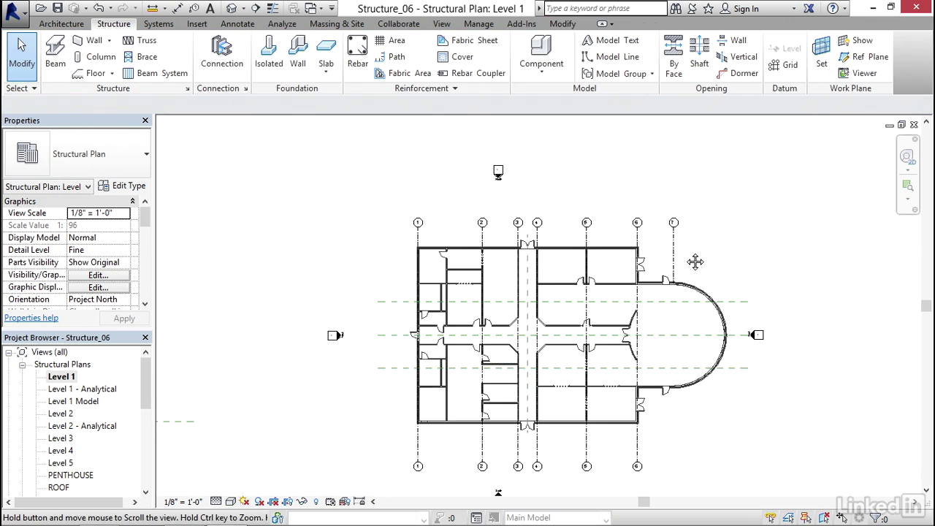
pyautogui.moveTo(695, 261); pyautogui.dragTo(657, 222, button='middle')
pyautogui.scroll(1, 658, 222)
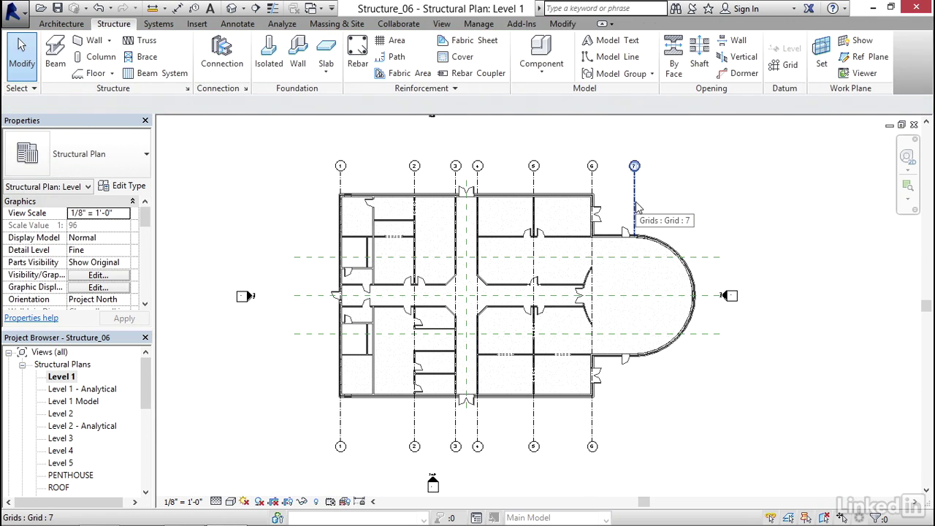
pyautogui.click(636, 208)
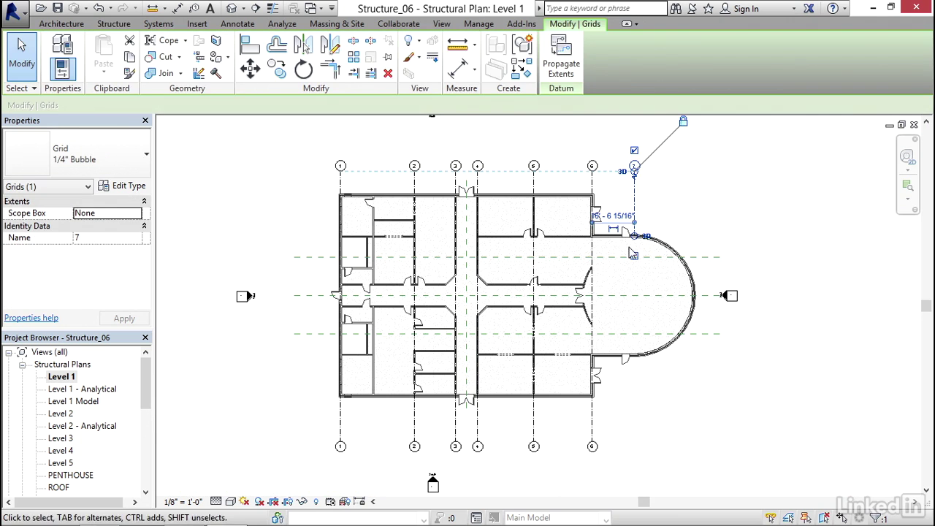
pyautogui.moveTo(635, 236); pyautogui.dragTo(639, 436)
pyautogui.moveTo(641, 443); pyautogui.dragTo(641, 442)
pyautogui.moveTo(673, 462); pyautogui.dragTo(640, 380, button='middle')
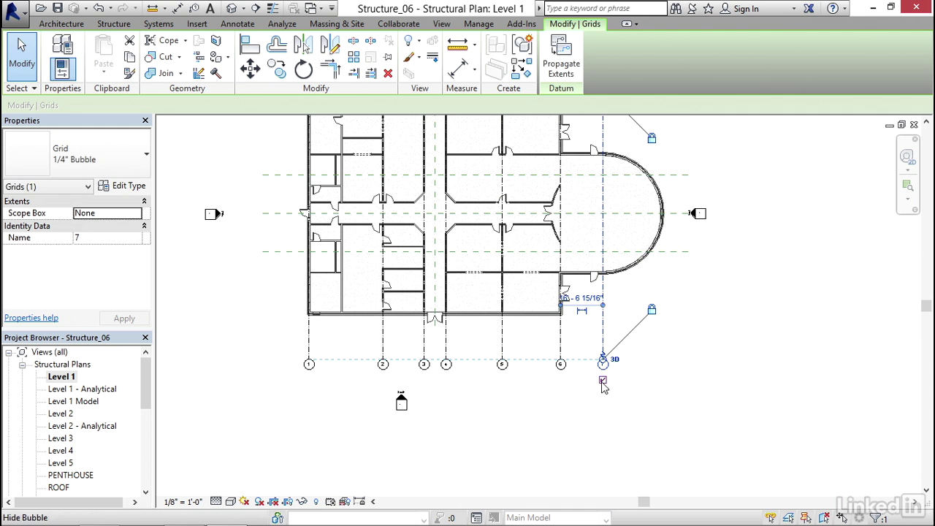
pyautogui.click(635, 401)
pyautogui.scroll(2, 523, 399)
pyautogui.scroll(-4, 532, 404)
pyautogui.moveTo(593, 356); pyautogui.dragTo(709, 378, button='middle')
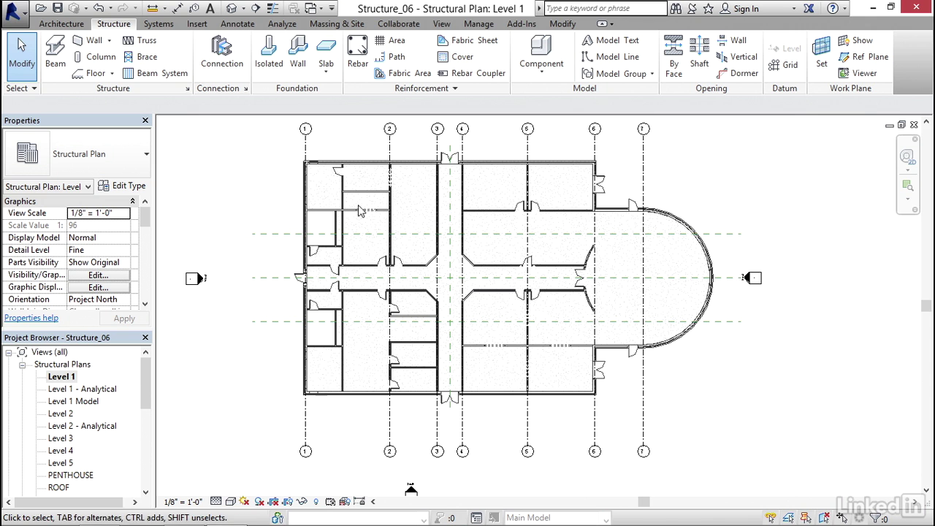
# - Create a grid similar to grid 1 by picking the core line inside the north exterior wall near the northwest corner
pyautogui.moveTo(277, 238); pyautogui.dragTo(293, 267, button='middle')
pyautogui.scroll(1, 283, 207)
pyautogui.scroll(3, 286, 212)
pyautogui.click(366, 184)
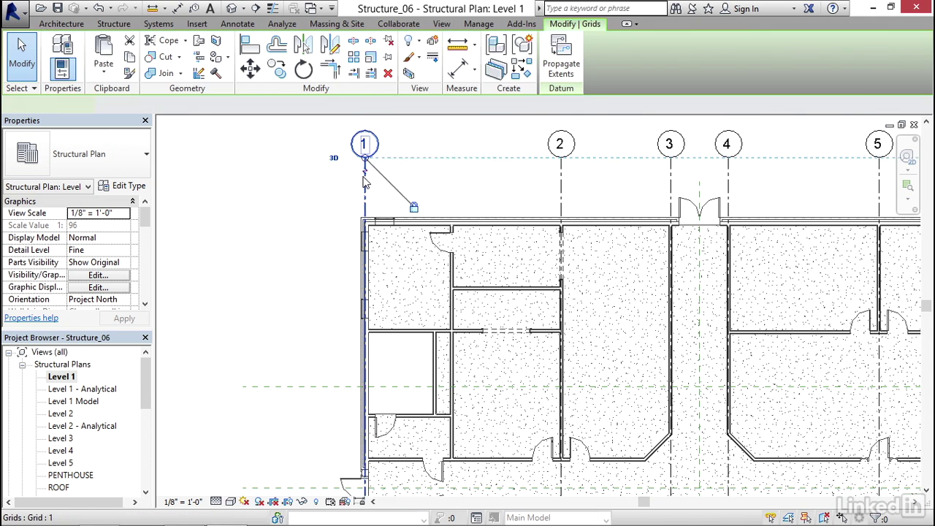
pyautogui.rightClick(365, 184)
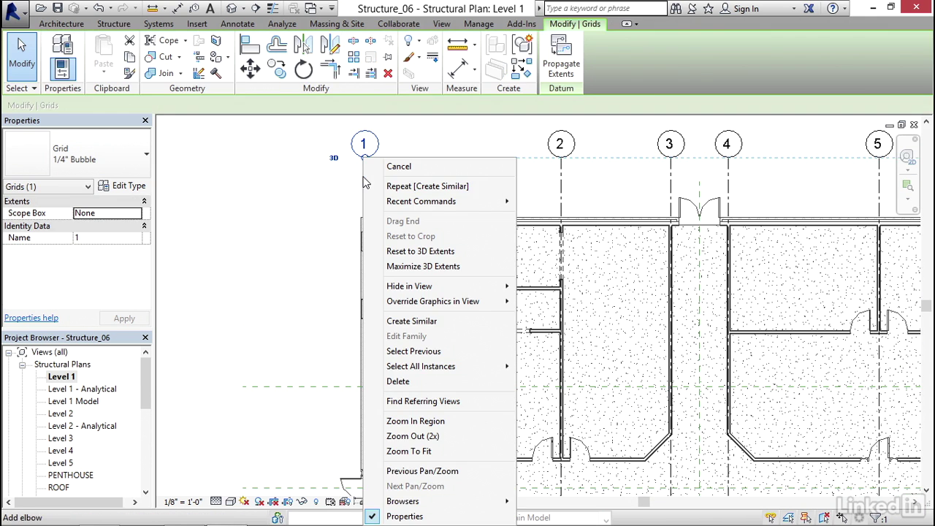
pyautogui.click(441, 324)
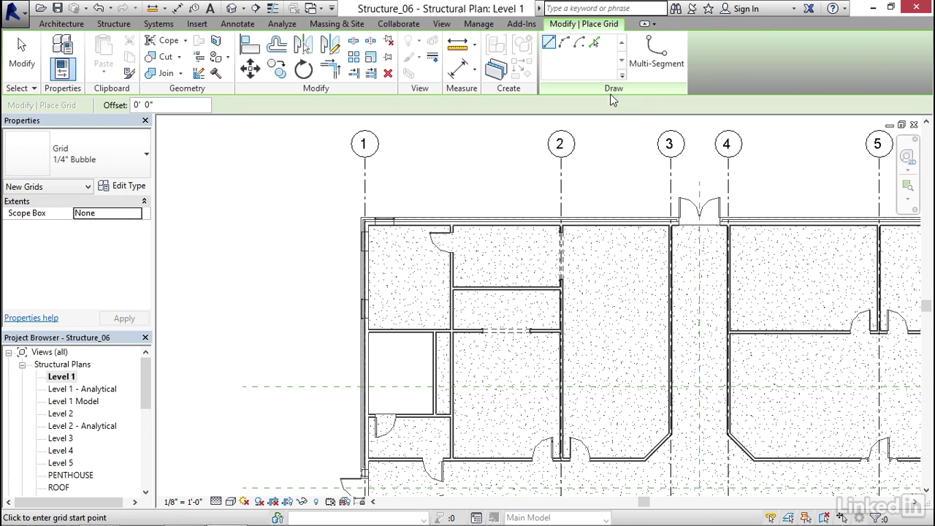
pyautogui.click(594, 43)
pyautogui.scroll(6, 373, 232)
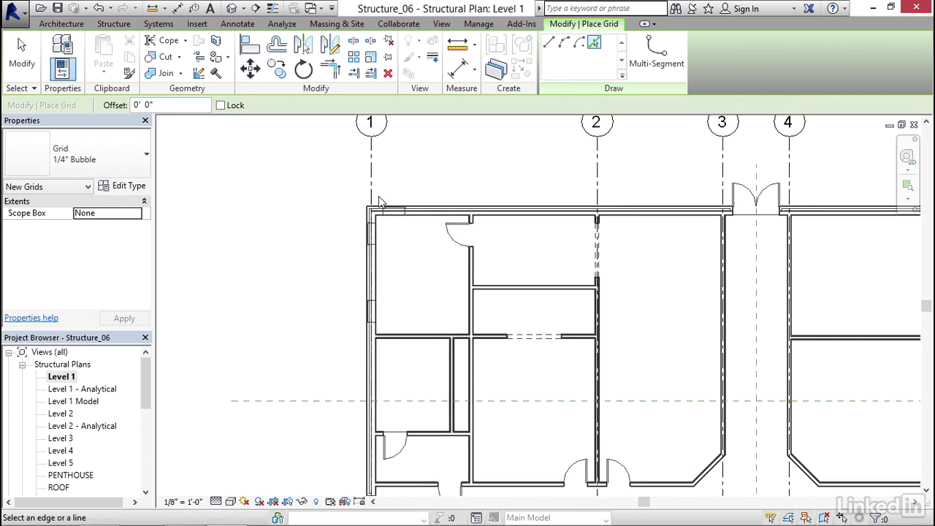
pyautogui.scroll(2, 373, 232)
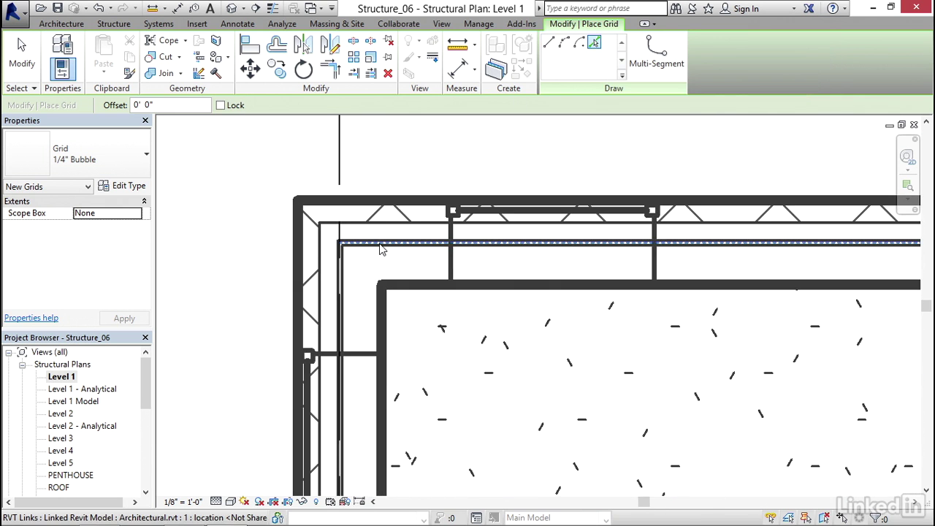
pyautogui.click(380, 243)
# - Extend the new horizontal grid's west end beyond the west exterior wall so its bubble stands clear of the building
pyautogui.scroll(-2, 380, 246)
pyautogui.moveTo(402, 277); pyautogui.dragTo(494, 296, button='middle')
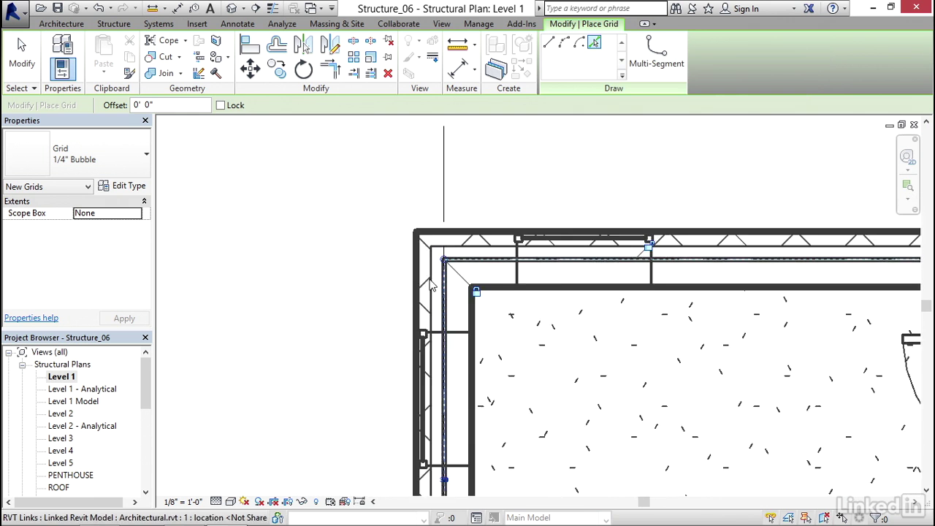
pyautogui.scroll(2, 431, 286)
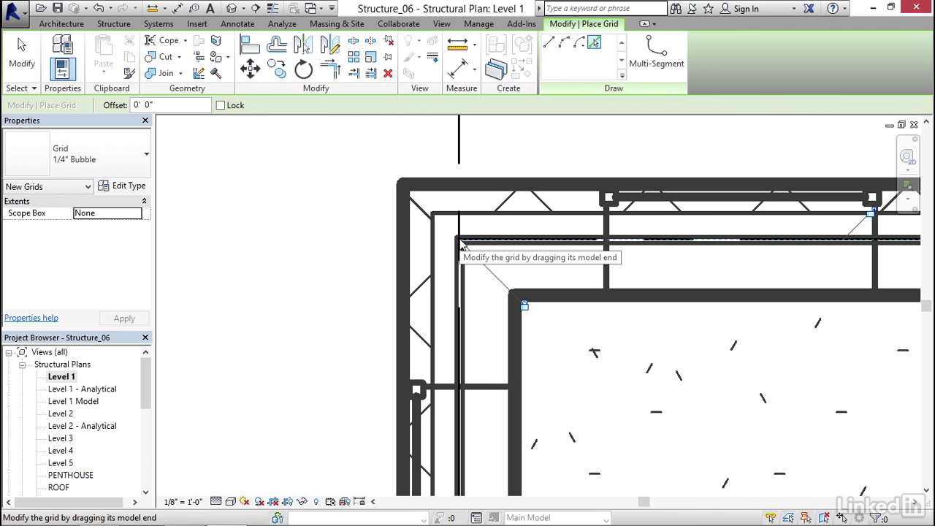
pyautogui.moveTo(461, 242); pyautogui.dragTo(206, 239)
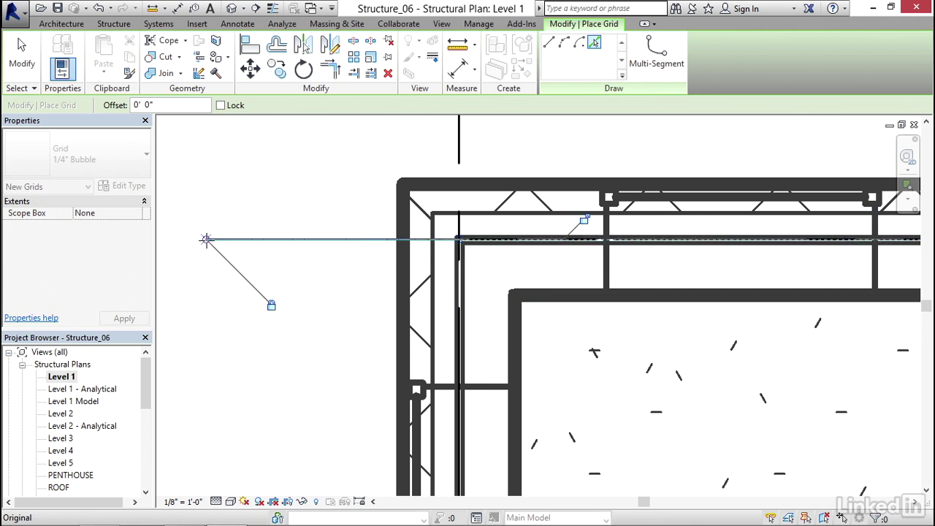
pyautogui.scroll(-3, 206, 240)
pyautogui.moveTo(216, 261); pyautogui.dragTo(508, 290, button='middle')
pyautogui.moveTo(497, 270); pyautogui.dragTo(300, 269)
pyautogui.scroll(-3, 303, 262)
pyautogui.moveTo(286, 304); pyautogui.dragTo(357, 325, button='middle')
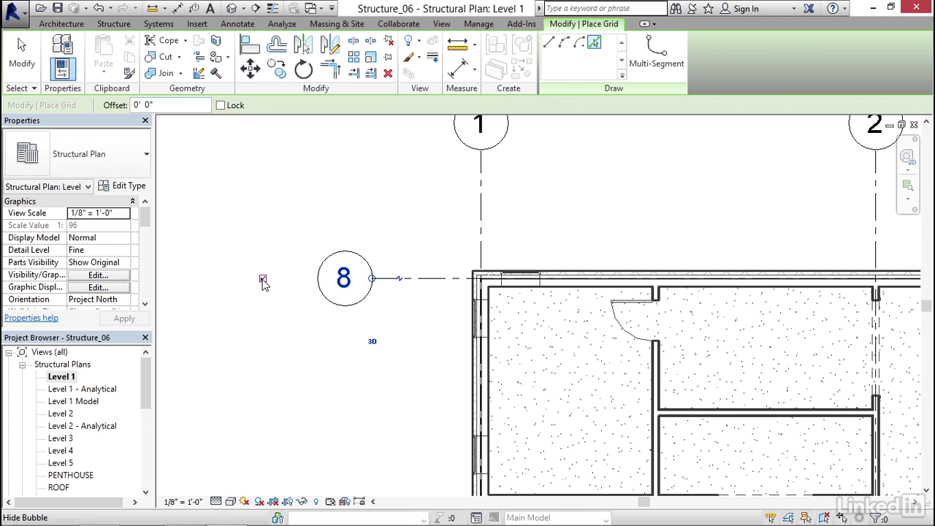
pyautogui.moveTo(372, 278); pyautogui.dragTo(321, 277)
# - Rename the new horizontal grid as A and finish placing grids
pyautogui.scroll(1, 314, 318)
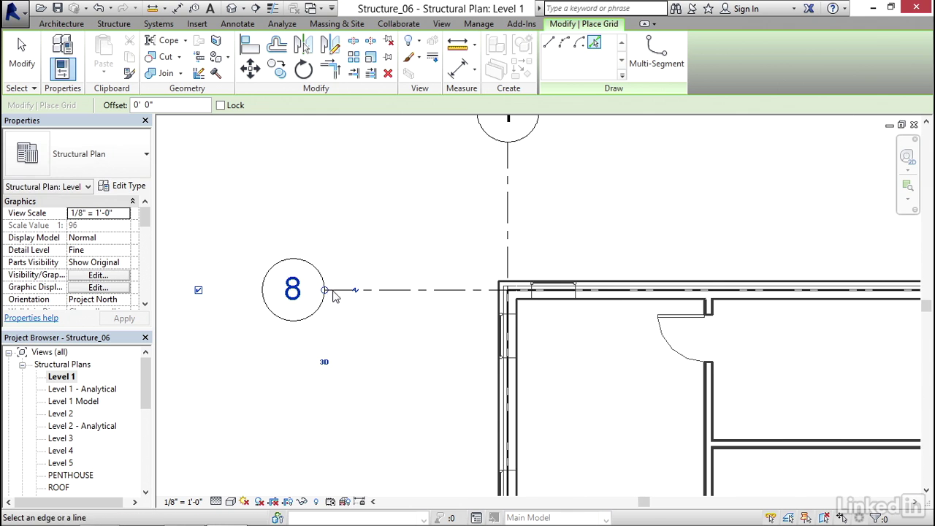
pyautogui.click(295, 290)
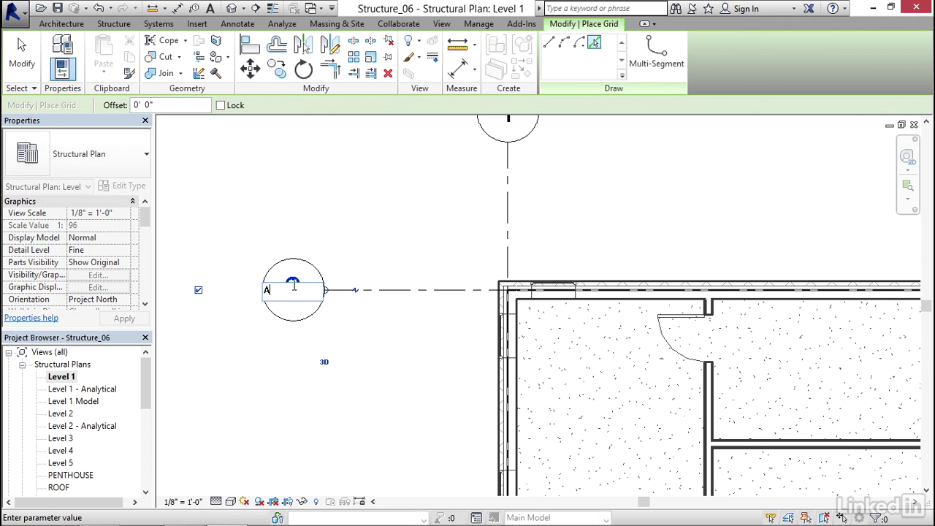
pyautogui.write('A')
pyautogui.press('Return')
pyautogui.press('Escape')
pyautogui.press('Escape')
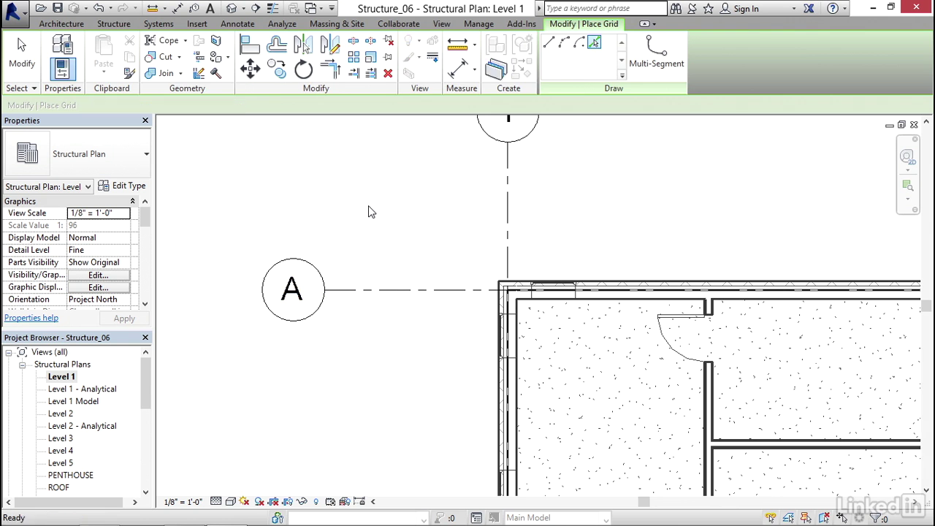
# - Extend the east end of grid A past grid 7 so its bubble lies beyond the curved wall
pyautogui.scroll(-4, 372, 212)
pyautogui.moveTo(687, 237); pyautogui.dragTo(388, 212, button='middle')
pyautogui.scroll(4, 403, 201)
pyautogui.scroll(1, 599, 250)
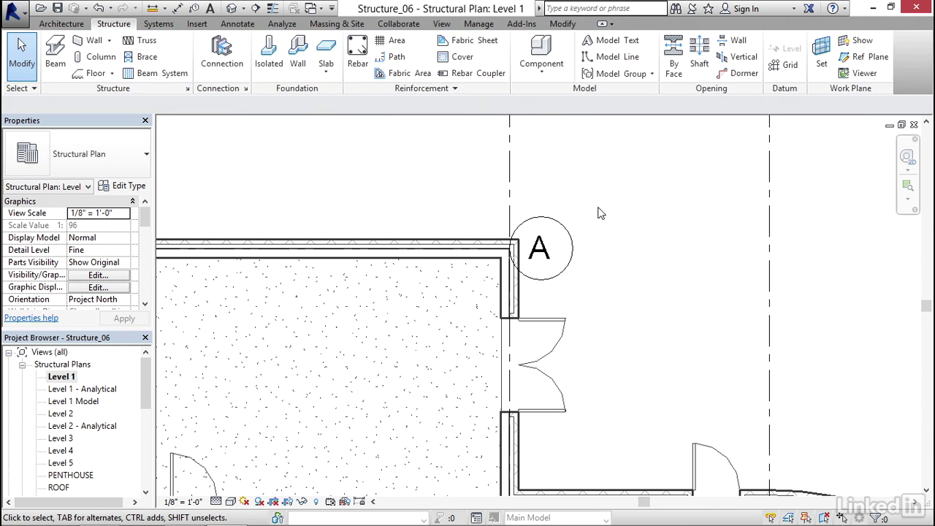
pyautogui.click(550, 223)
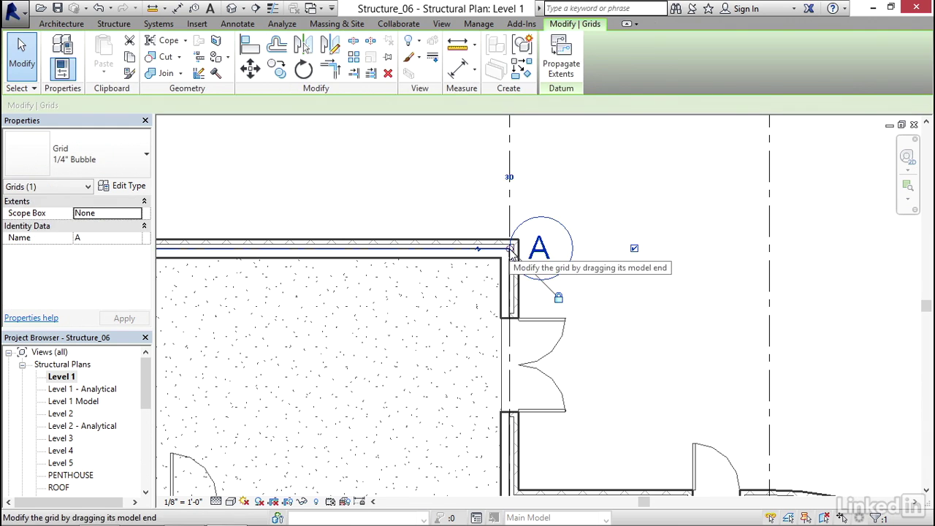
pyautogui.moveTo(510, 252); pyautogui.dragTo(842, 281)
pyautogui.scroll(-2, 564, 271)
pyautogui.scroll(-3, 565, 274)
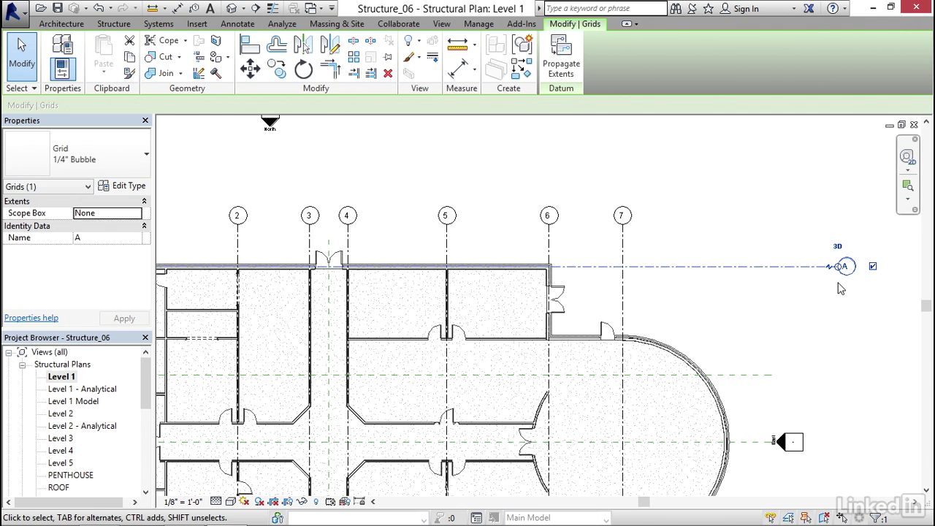
pyautogui.click(791, 287)
# - Copy grid A with Constrain and Multiple enabled, placing the first copy on the centerline of the northwest corner room's south partition
pyautogui.moveTo(456, 353); pyautogui.dragTo(672, 317, button='middle')
pyautogui.moveTo(564, 376); pyautogui.dragTo(522, 338, button='middle')
pyautogui.moveTo(712, 256); pyautogui.dragTo(536, 250, button='middle')
pyautogui.scroll(2, 522, 249)
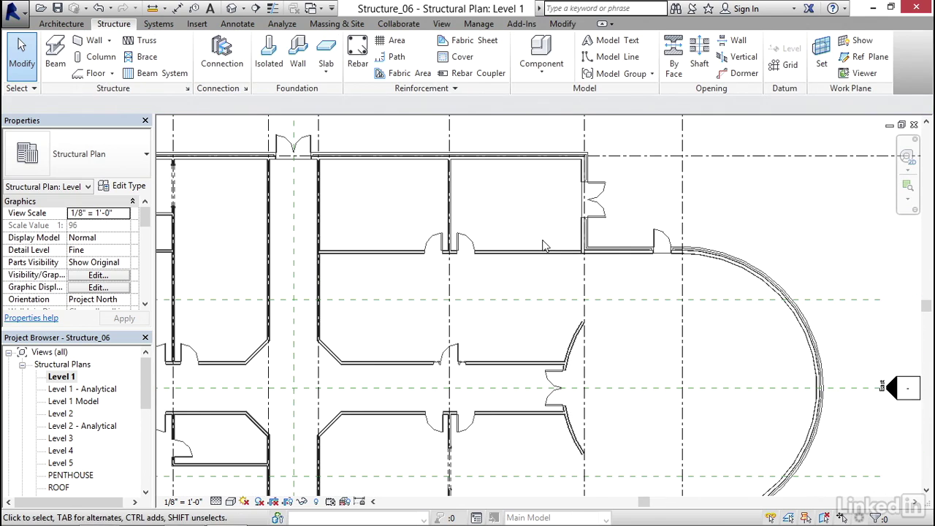
pyautogui.click(642, 155)
pyautogui.moveTo(636, 199); pyautogui.dragTo(569, 214, button='middle')
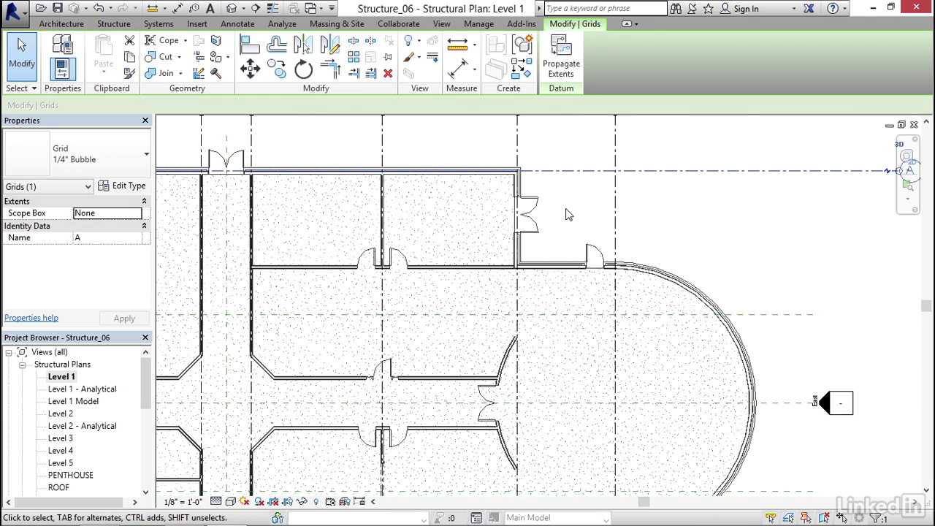
pyautogui.moveTo(349, 228); pyautogui.dragTo(676, 194, button='middle')
pyautogui.scroll(-1, 589, 198)
pyautogui.moveTo(578, 239); pyautogui.dragTo(567, 203, button='middle')
pyautogui.moveTo(301, 160); pyautogui.dragTo(307, 215, button='middle')
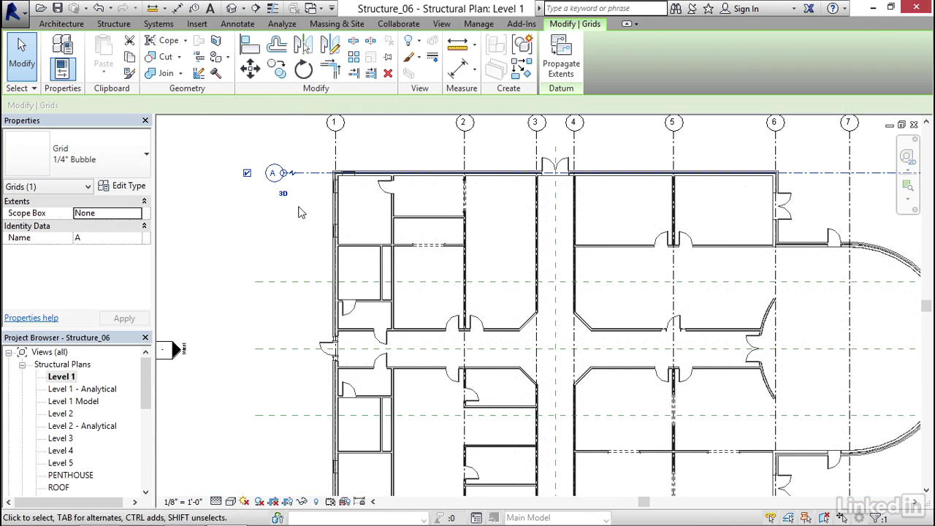
pyautogui.click(280, 73)
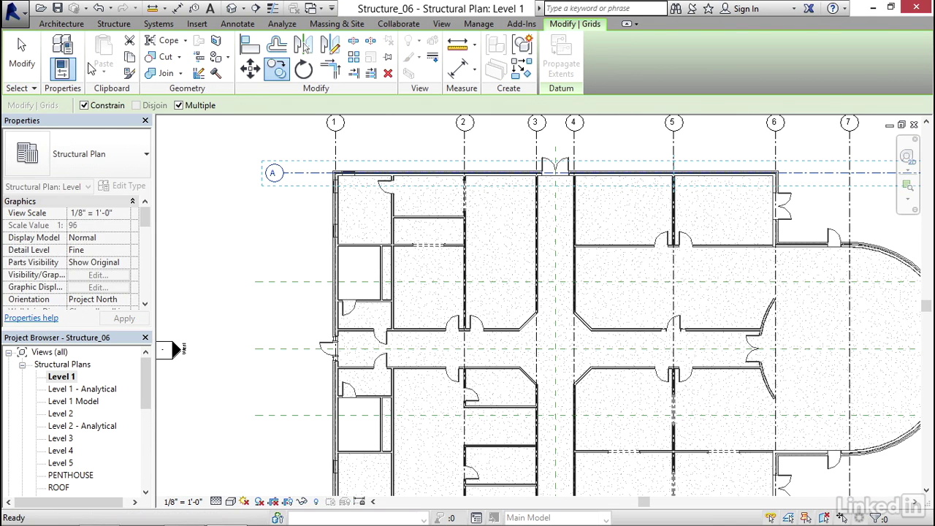
pyautogui.moveTo(324, 262); pyautogui.dragTo(323, 265, button='middle')
pyautogui.scroll(6, 357, 188)
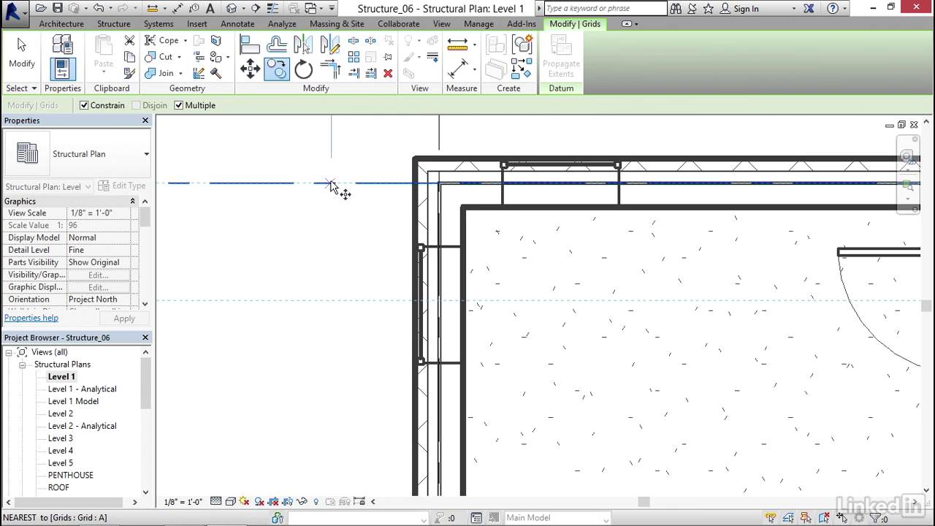
pyautogui.click(365, 184)
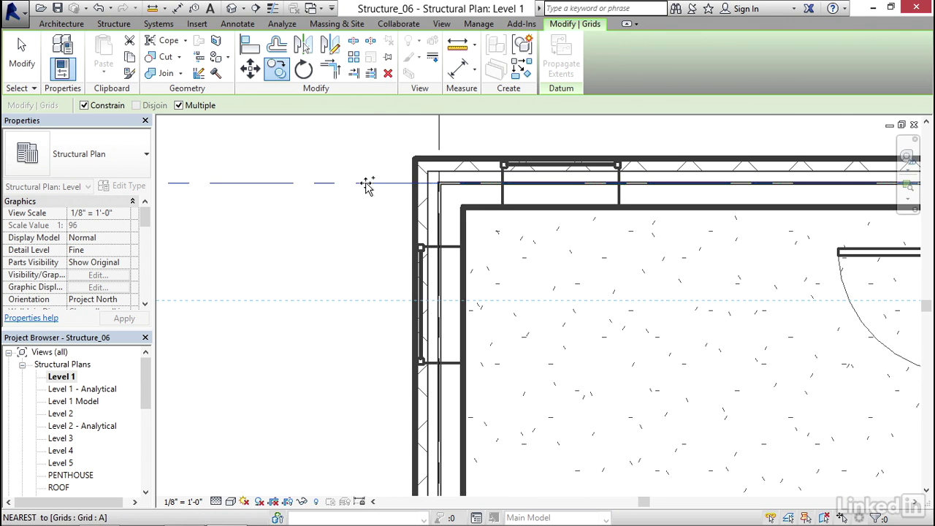
pyautogui.scroll(-4, 364, 238)
pyautogui.moveTo(370, 329); pyautogui.dragTo(315, 94, button='middle')
pyautogui.scroll(1, 281, 186)
pyautogui.scroll(2, 282, 187)
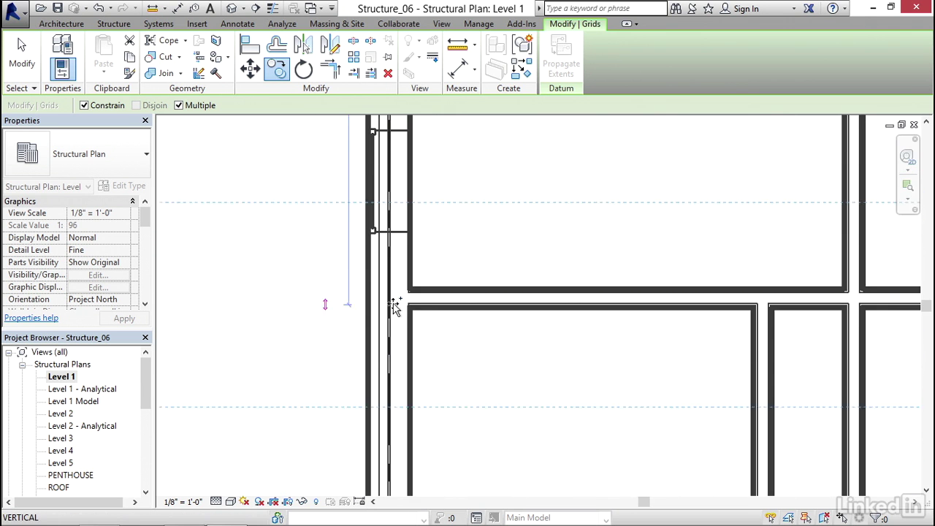
pyautogui.click(429, 299)
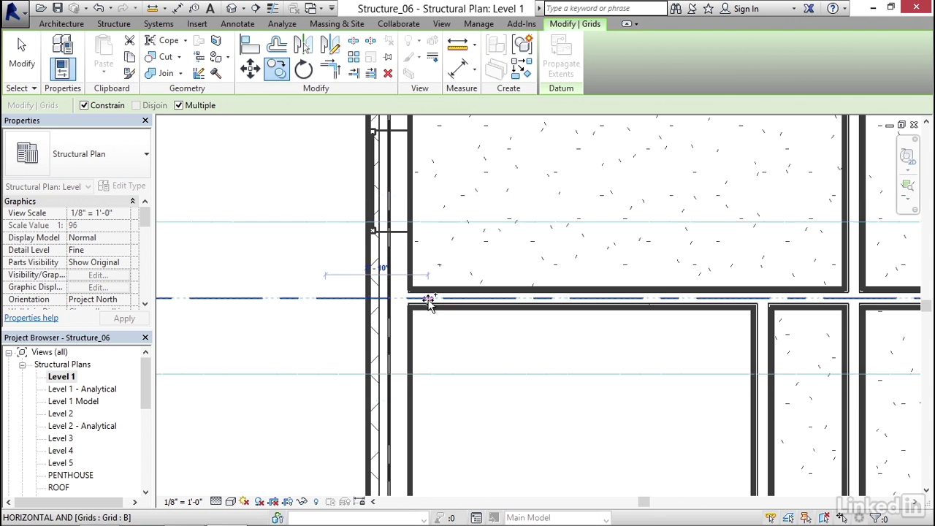
# - Place further grid copies along the north and south walls of the east-west corridor
pyautogui.scroll(-3, 428, 299)
pyautogui.moveTo(436, 402); pyautogui.dragTo(304, 51, button='middle')
pyautogui.scroll(2, 296, 73)
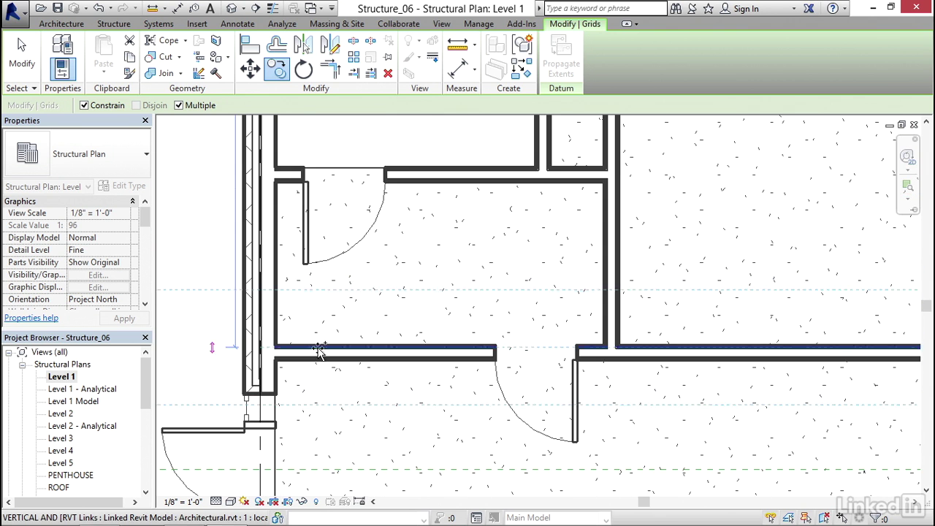
pyautogui.moveTo(322, 354); pyautogui.dragTo(387, 290, button='middle')
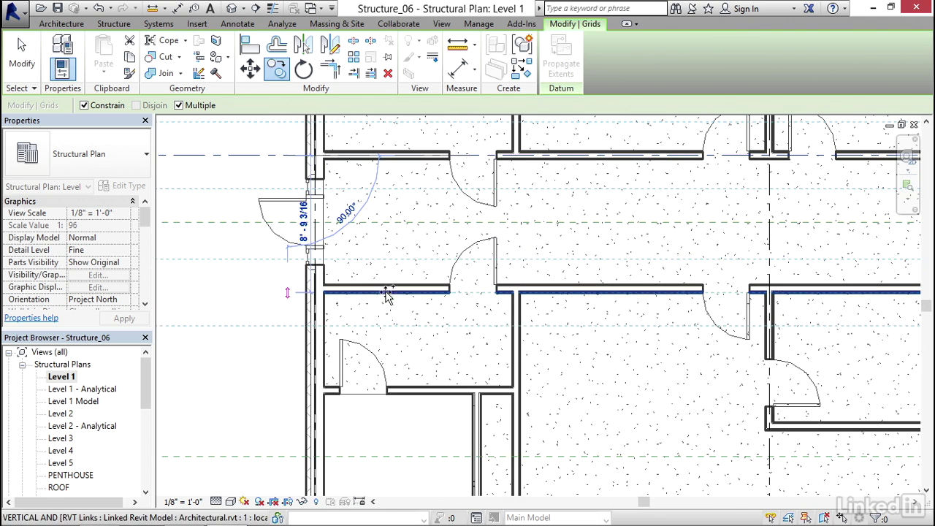
# - Place another grid copy on the centerline of the southwest corner room's north partition
pyautogui.scroll(-5, 386, 297)
pyautogui.moveTo(399, 370); pyautogui.dragTo(349, 190, button='middle')
pyautogui.scroll(2, 347, 187)
pyautogui.scroll(1, 346, 186)
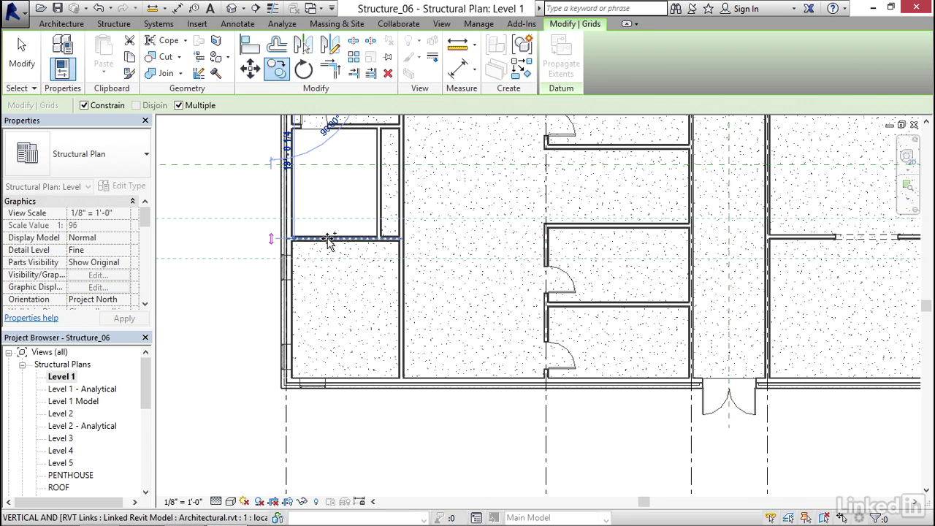
pyautogui.scroll(2, 329, 243)
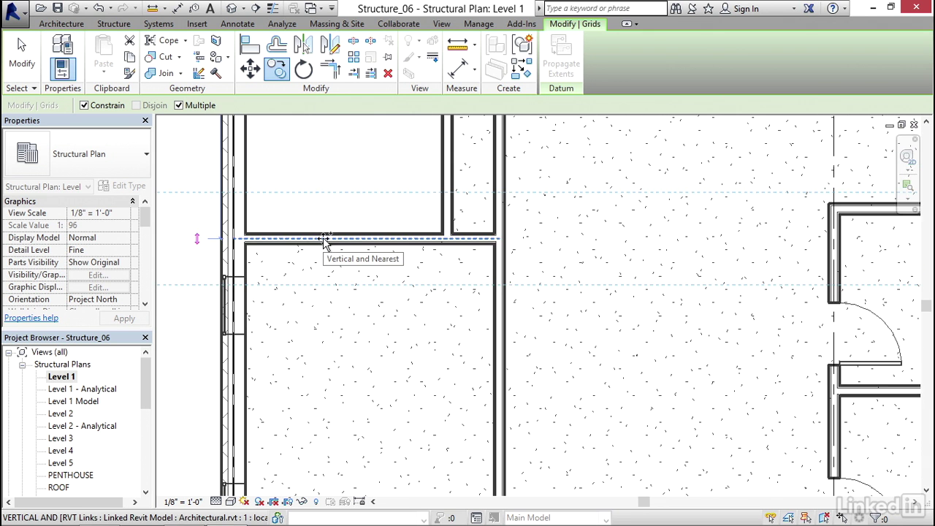
# - Place the last horizontal grid copy on the core line inside the south exterior wall and finish copying
pyautogui.scroll(-3, 324, 243)
pyautogui.scroll(2, 329, 238)
pyautogui.scroll(2, 322, 229)
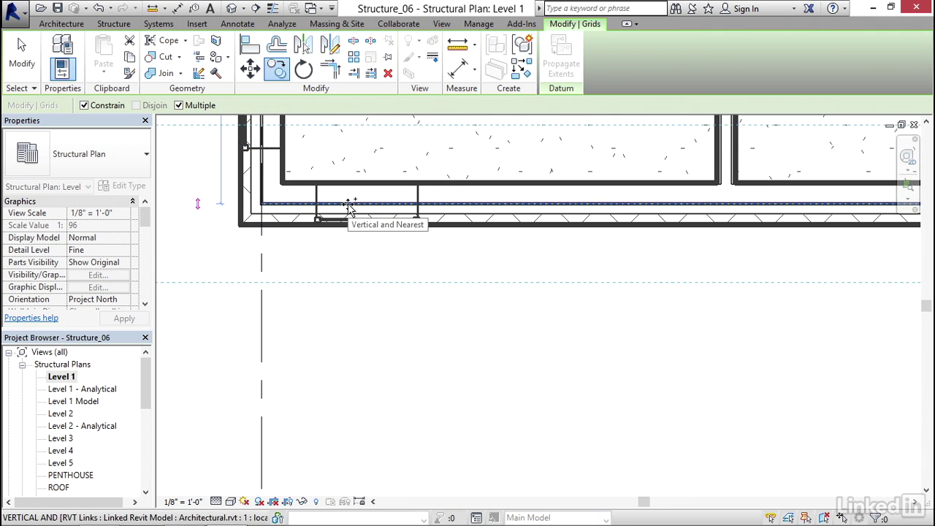
pyautogui.scroll(-4, 344, 204)
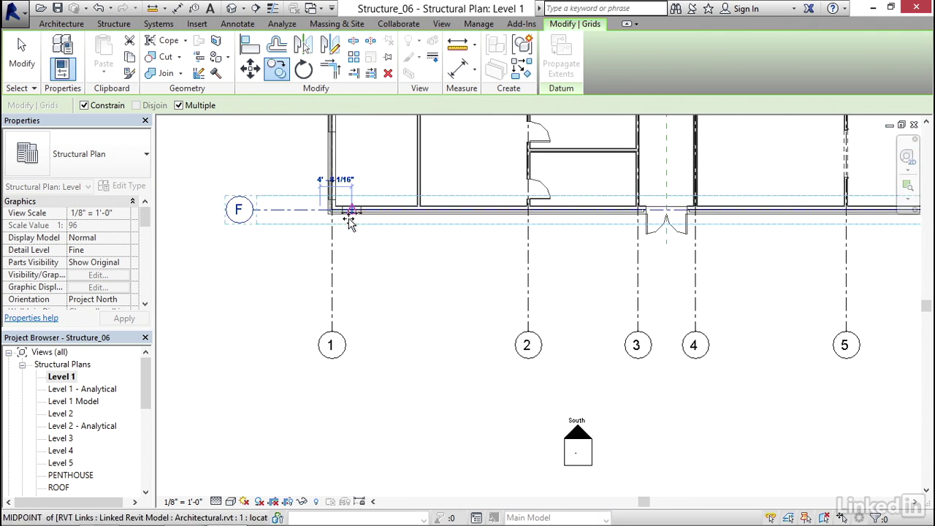
pyautogui.moveTo(325, 191); pyautogui.dragTo(317, 339, button='middle')
pyautogui.press('Escape')
pyautogui.press('Escape')
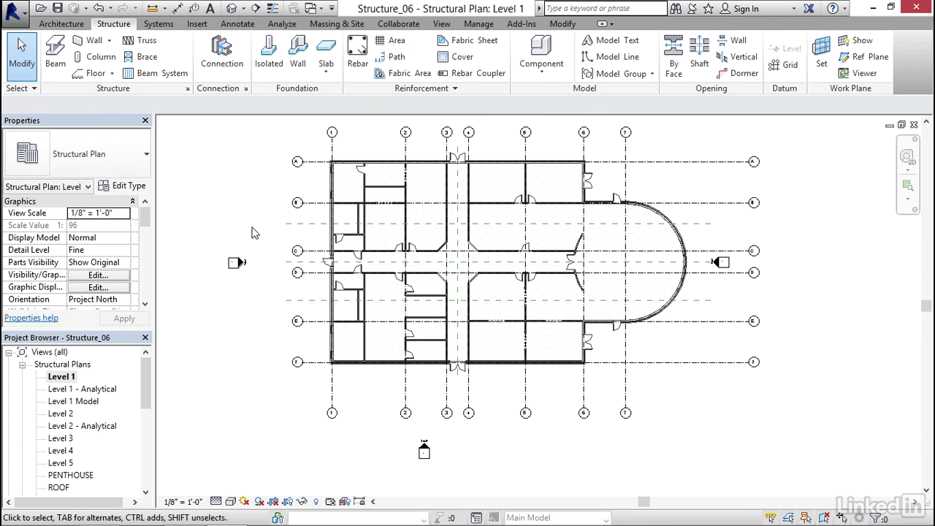
# - Align grid E to the centerline of the linked partition wall just west of grid 6
pyautogui.scroll(4, 535, 337)
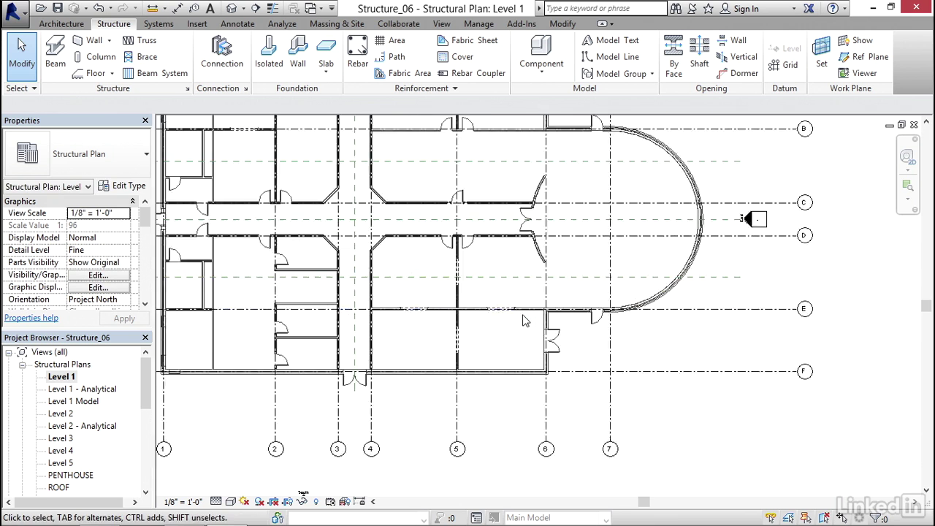
pyautogui.scroll(4, 535, 337)
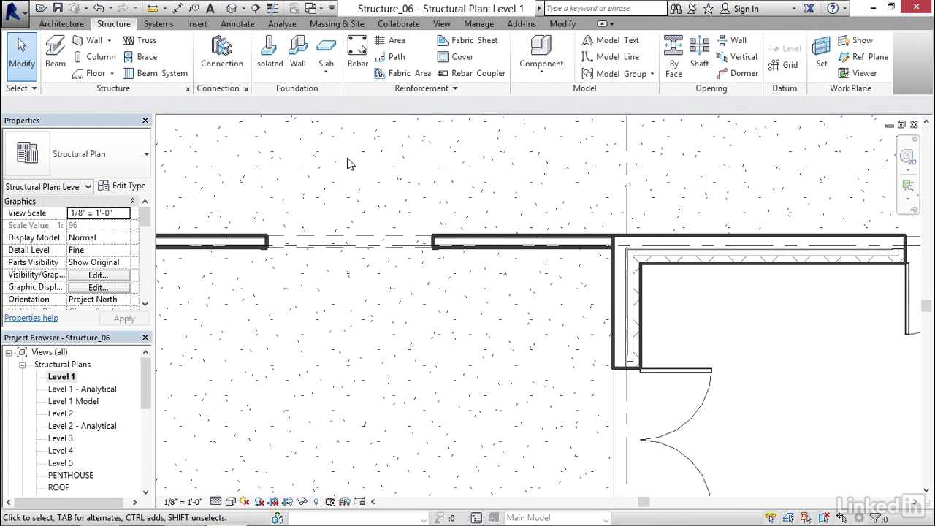
pyautogui.click(564, 24)
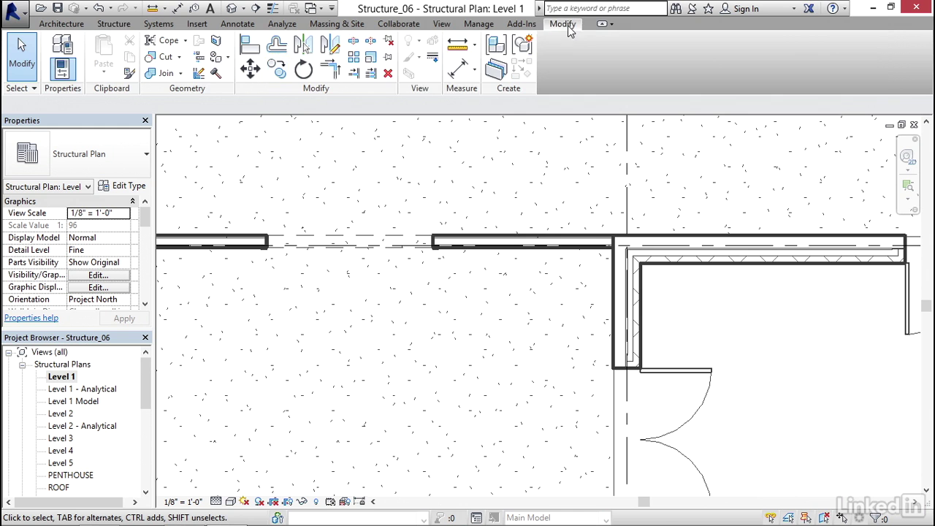
pyautogui.click(248, 55)
pyautogui.scroll(-1, 296, 168)
pyautogui.moveTo(291, 187); pyautogui.dragTo(386, 139, button='middle')
pyautogui.scroll(4, 387, 138)
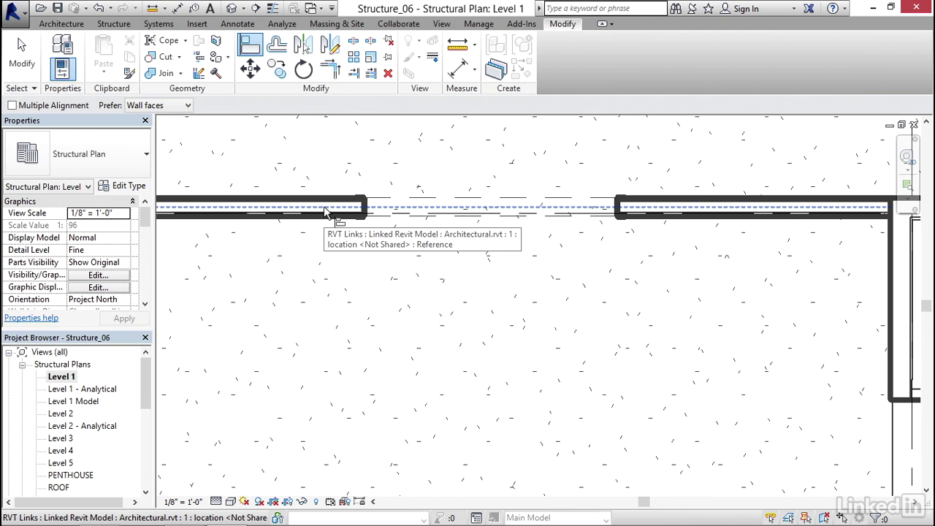
pyautogui.click(326, 212)
pyautogui.scroll(3, 398, 212)
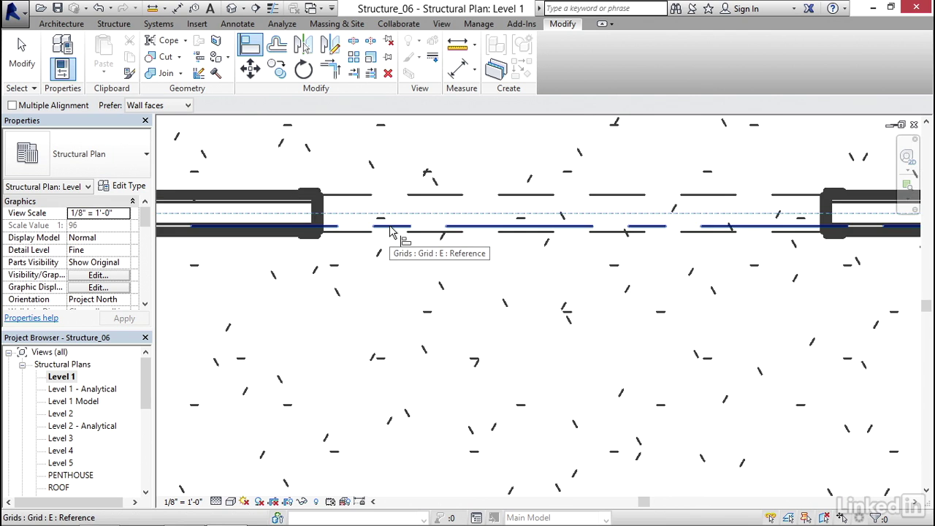
pyautogui.click(390, 230)
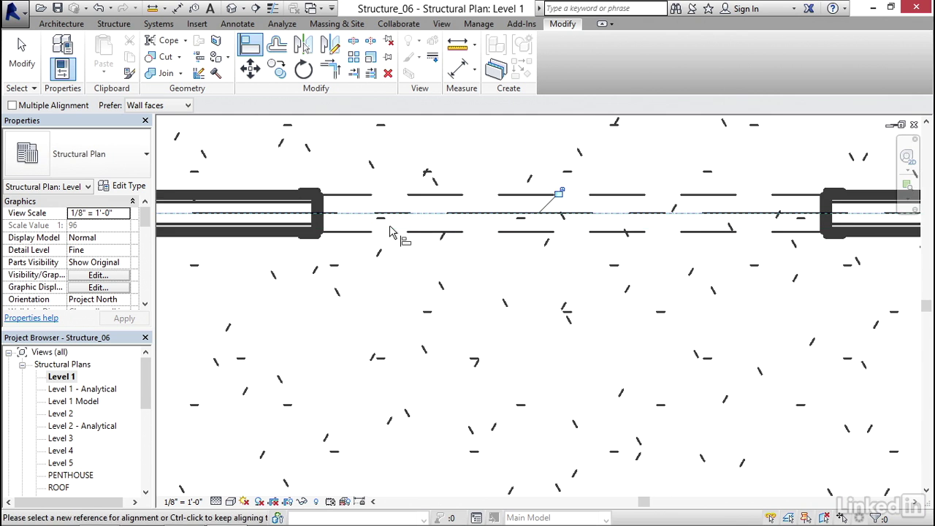
pyautogui.press('Escape')
pyautogui.press('Escape')
# - Create a curved grid similar to grid B by picking the inside face of the round east wall with a 6" inward offset
pyautogui.scroll(-4, 394, 231)
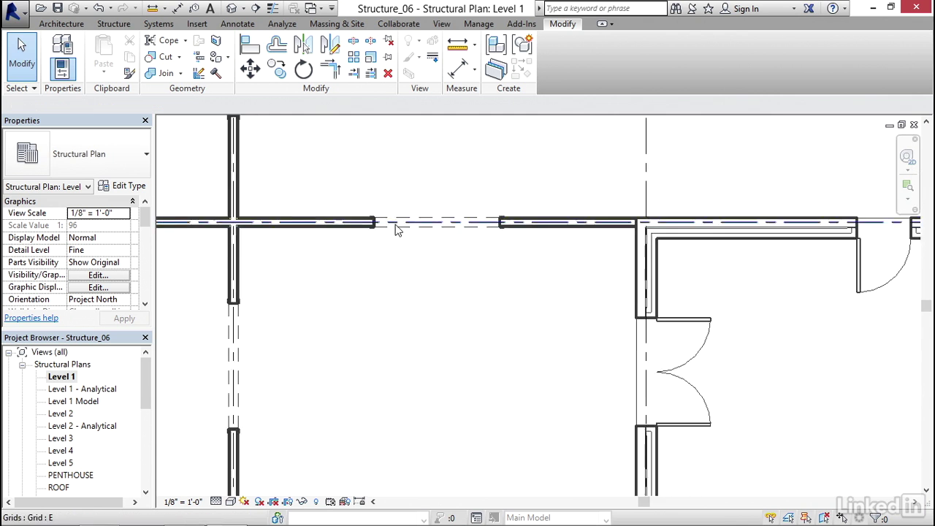
pyautogui.moveTo(587, 208); pyautogui.dragTo(530, 305, button='middle')
pyautogui.scroll(-2, 535, 280)
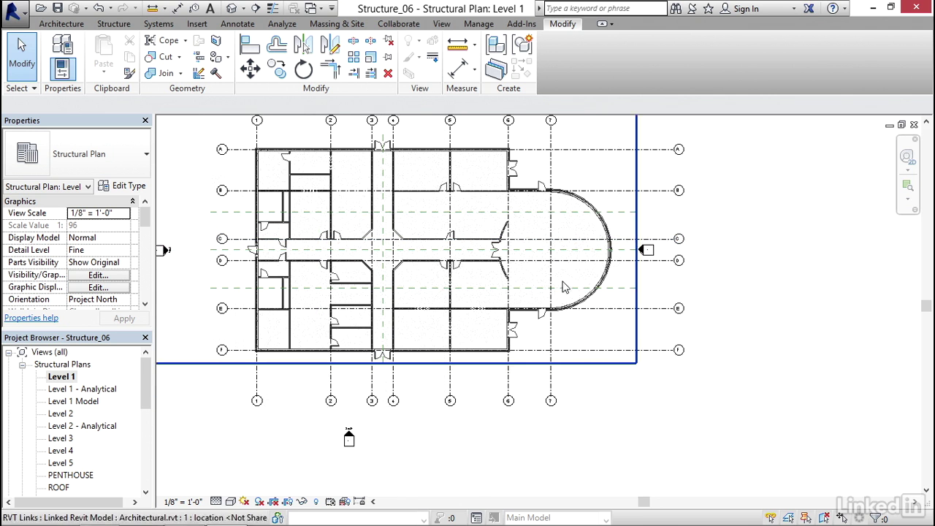
pyautogui.scroll(2, 676, 260)
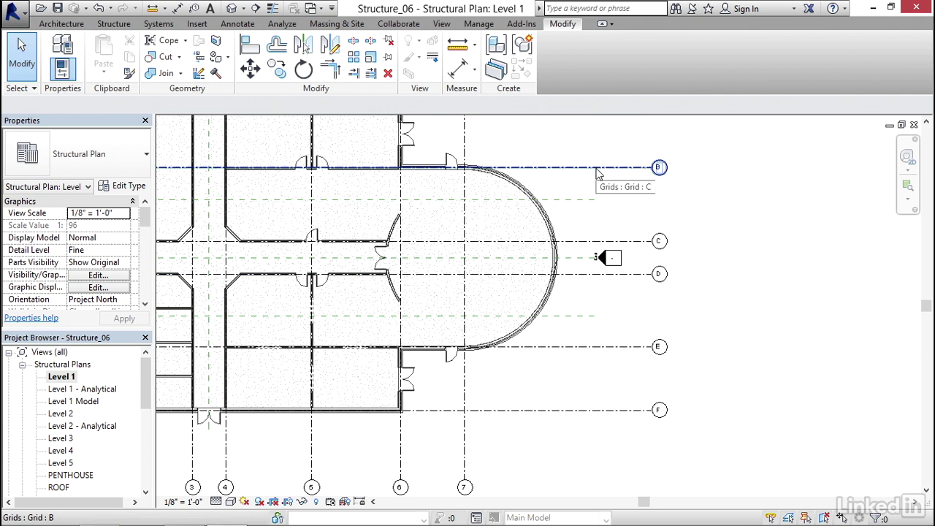
pyautogui.click(598, 173)
pyautogui.rightClick(598, 173)
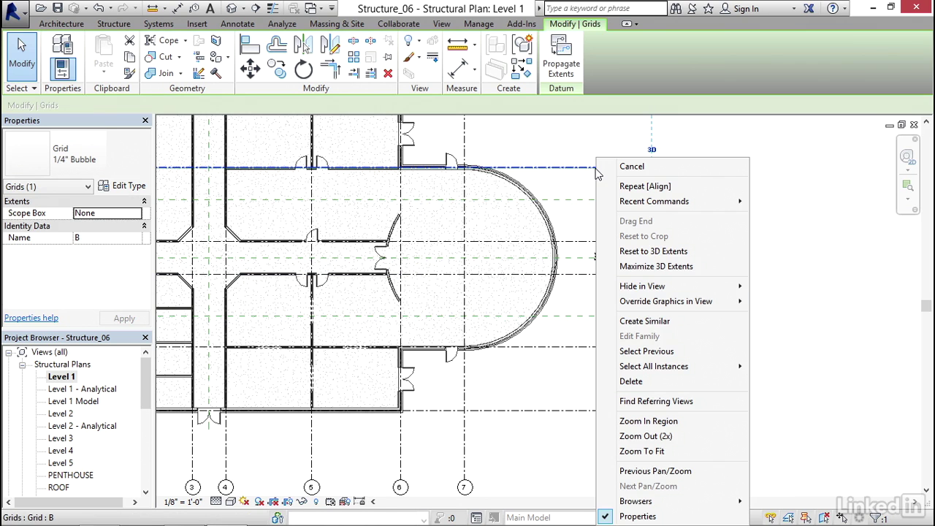
pyautogui.click(646, 321)
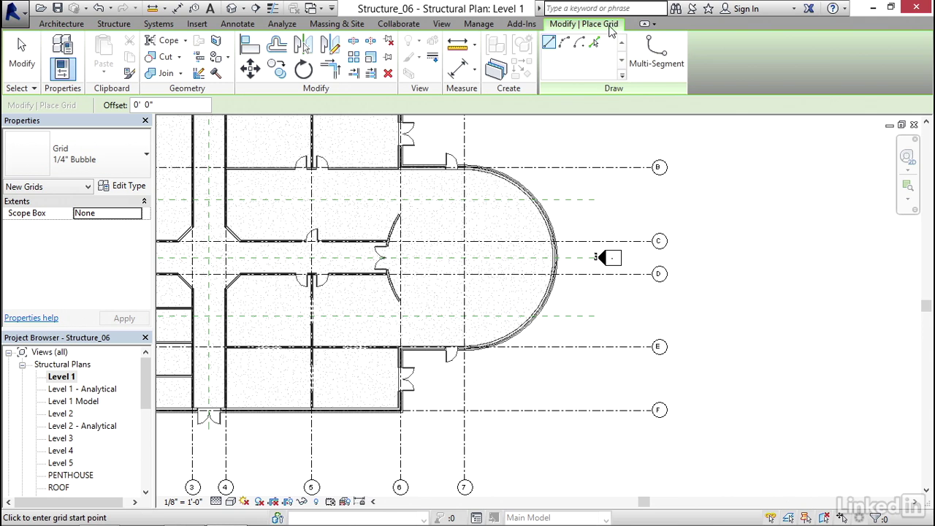
pyautogui.click(595, 45)
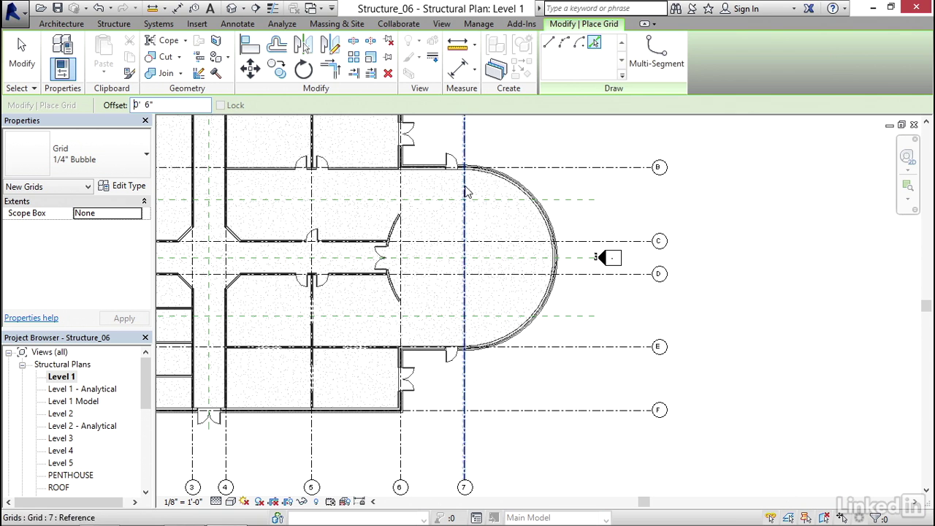
pyautogui.scroll(5, 447, 190)
pyautogui.scroll(2, 448, 190)
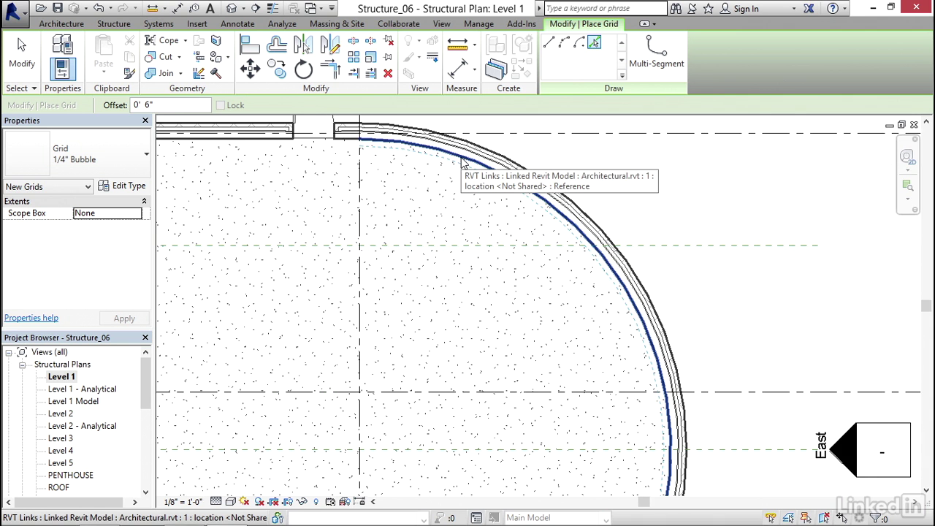
pyautogui.click(459, 165)
pyautogui.press('Escape')
pyautogui.press('Escape')
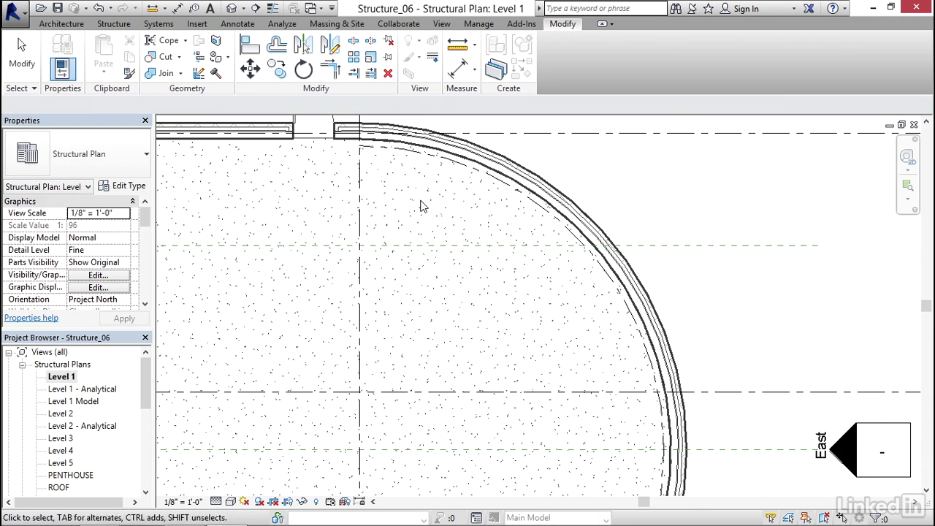
# - Extend the curved grid's north end westward past grid 7 and show its bubble there
pyautogui.scroll(-3, 417, 219)
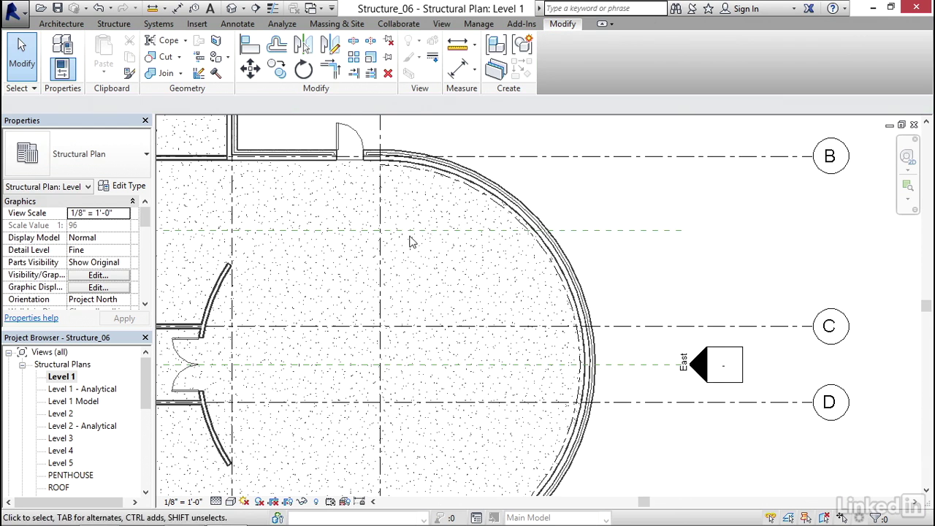
pyautogui.click(456, 179)
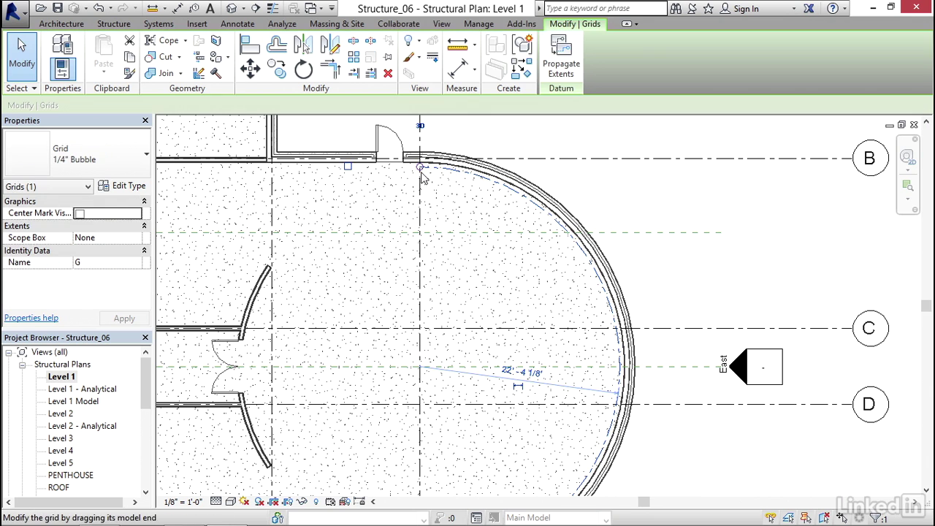
pyautogui.moveTo(420, 169); pyautogui.dragTo(319, 196)
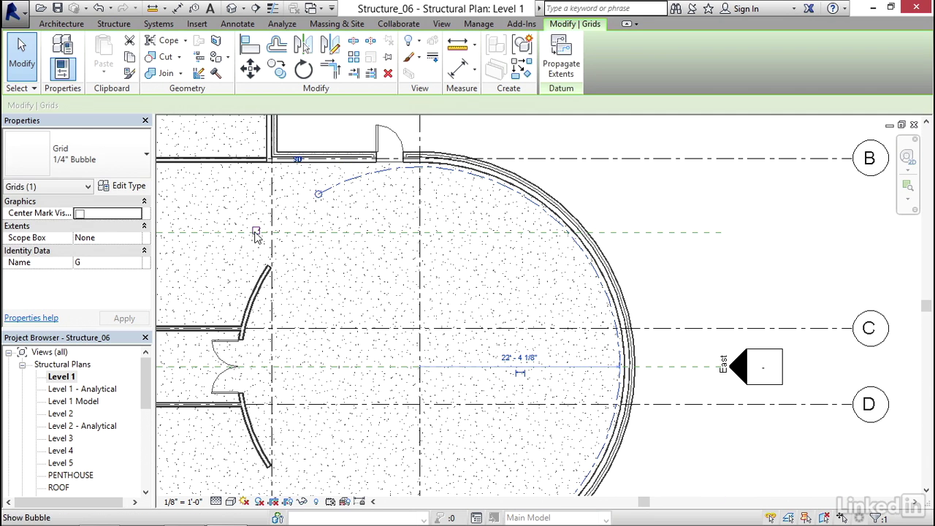
pyautogui.click(256, 232)
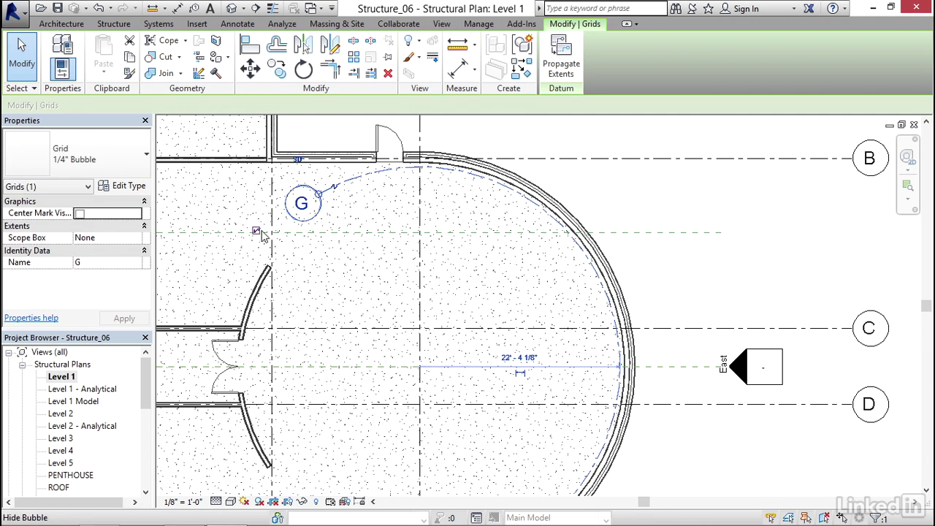
# - Extend the curved grid's south end westward past grid 7, show its bubble, and bend the leader to offset the bubble northward
pyautogui.scroll(-2, 353, 233)
pyautogui.moveTo(409, 328); pyautogui.dragTo(427, 225, button='middle')
pyautogui.scroll(3, 384, 374)
pyautogui.moveTo(452, 335); pyautogui.dragTo(335, 290)
pyautogui.click(355, 310)
pyautogui.moveTo(345, 331); pyautogui.dragTo(359, 280)
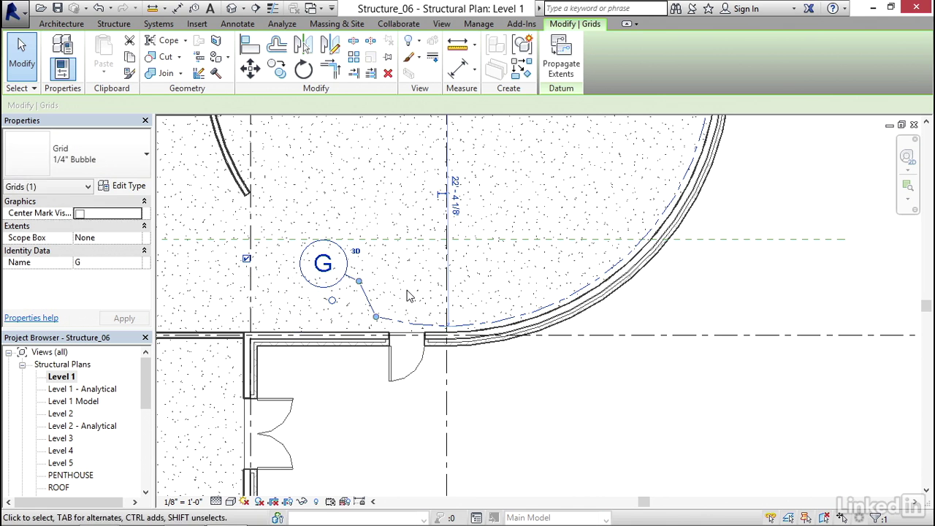
pyautogui.press('Escape')
# - Draw a straight grid from the curved grid's center at 45° northeast, ending just outside the round wall
pyautogui.scroll(-4, 412, 295)
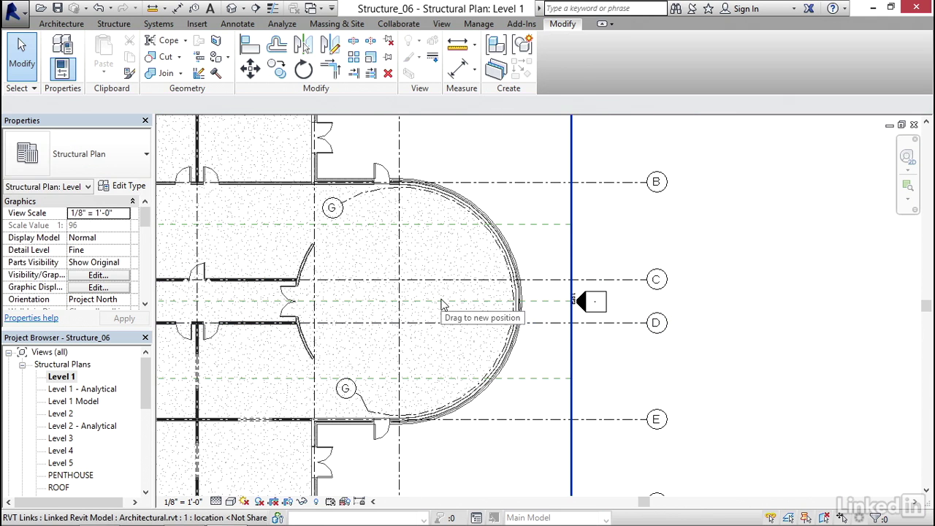
pyautogui.moveTo(468, 271); pyautogui.dragTo(484, 306, button='middle')
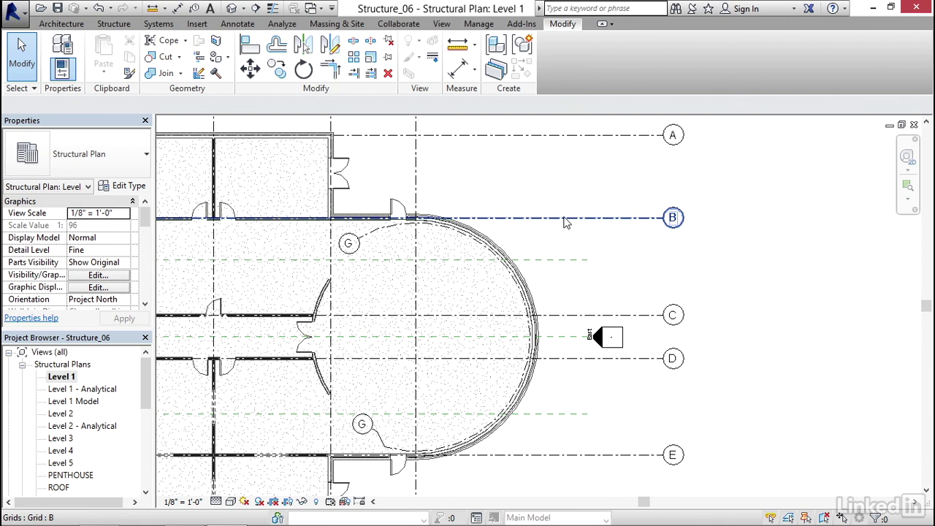
pyautogui.rightClick(564, 222)
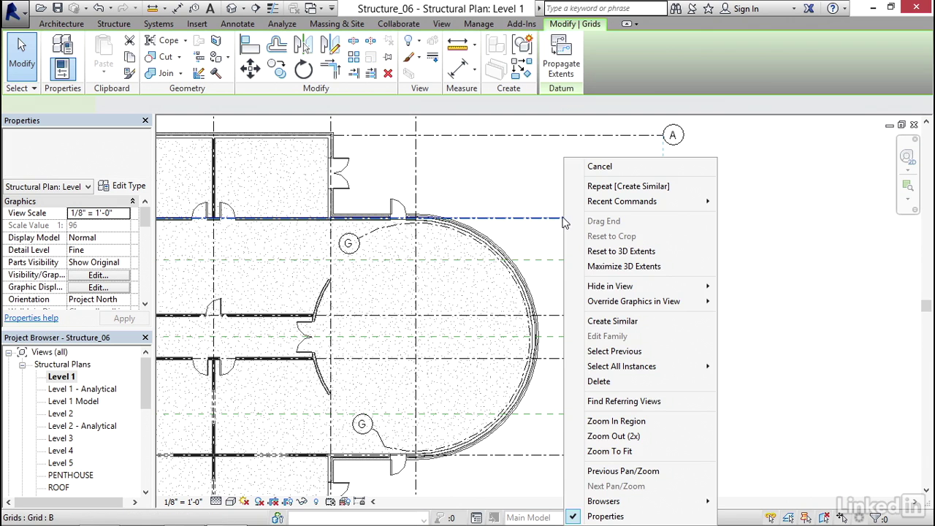
pyautogui.click(628, 322)
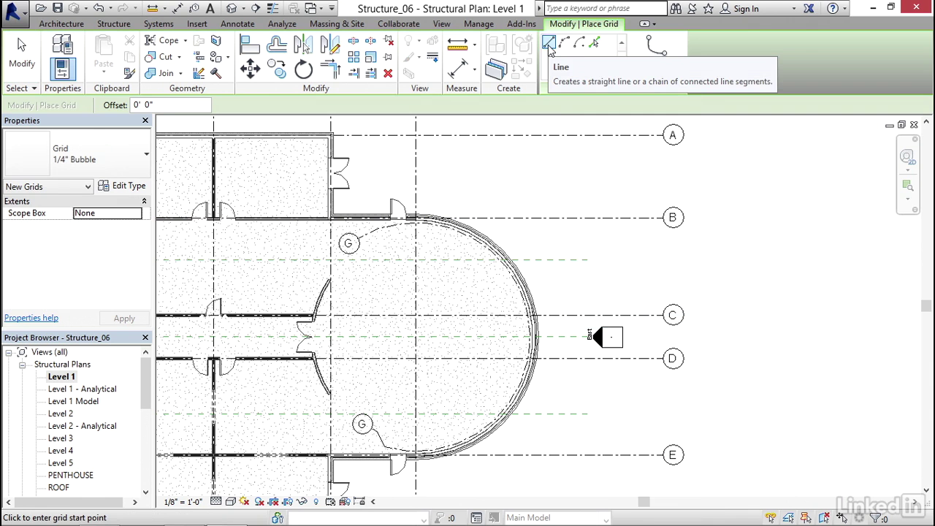
pyautogui.moveTo(570, 213); pyautogui.dragTo(614, 179, button='middle')
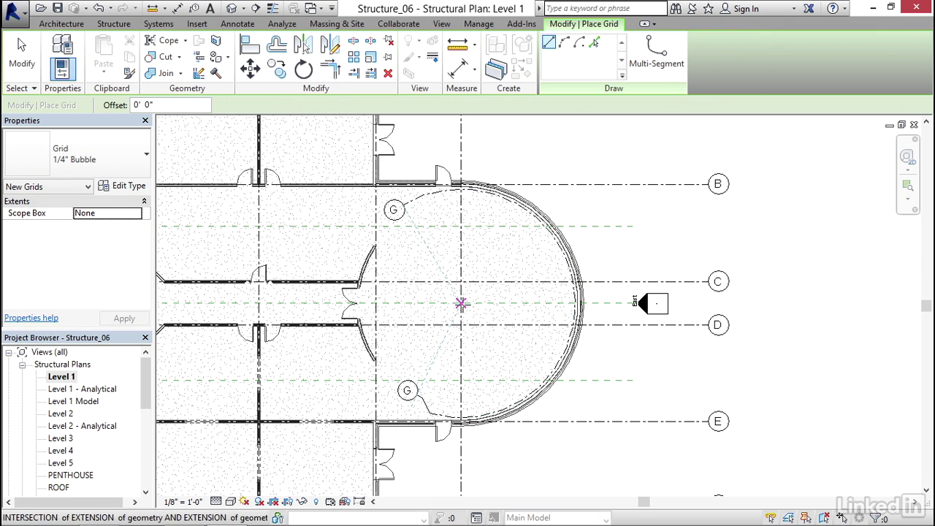
pyautogui.press('s')
pyautogui.press('c')
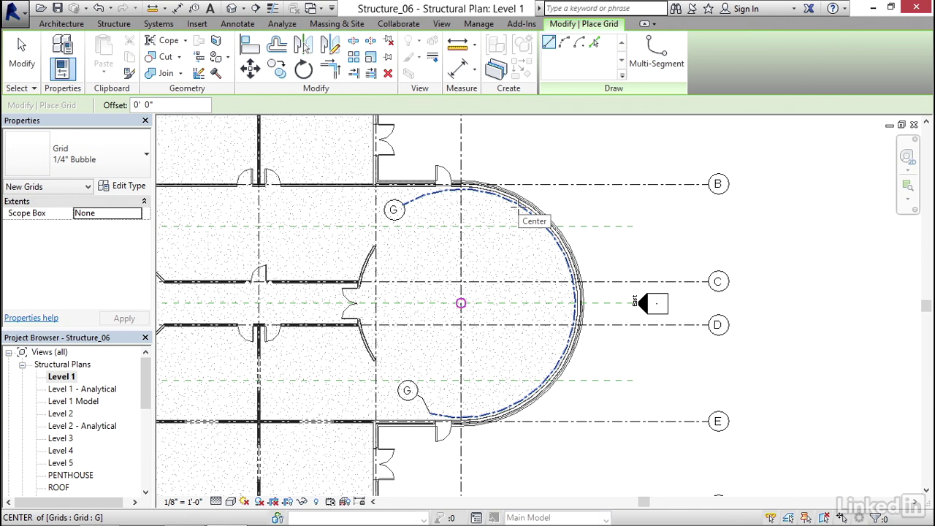
pyautogui.click(461, 302)
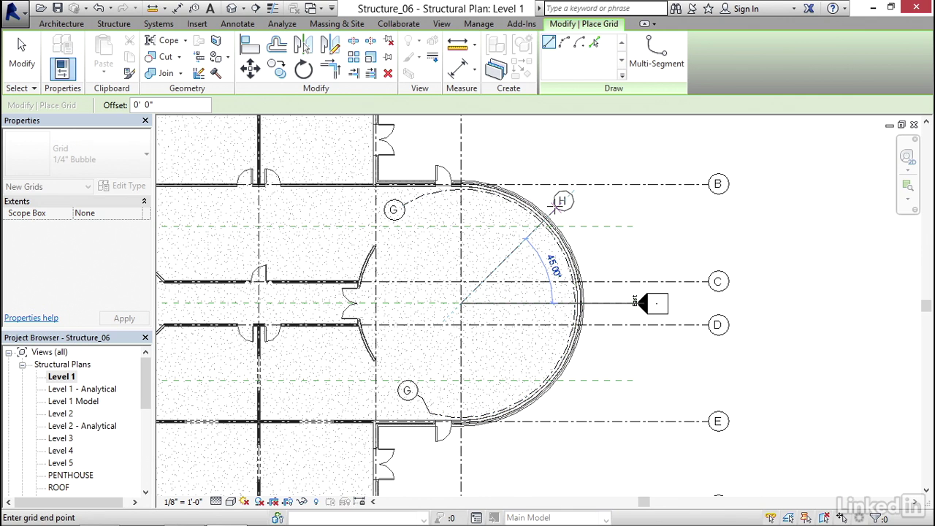
pyautogui.click(559, 207)
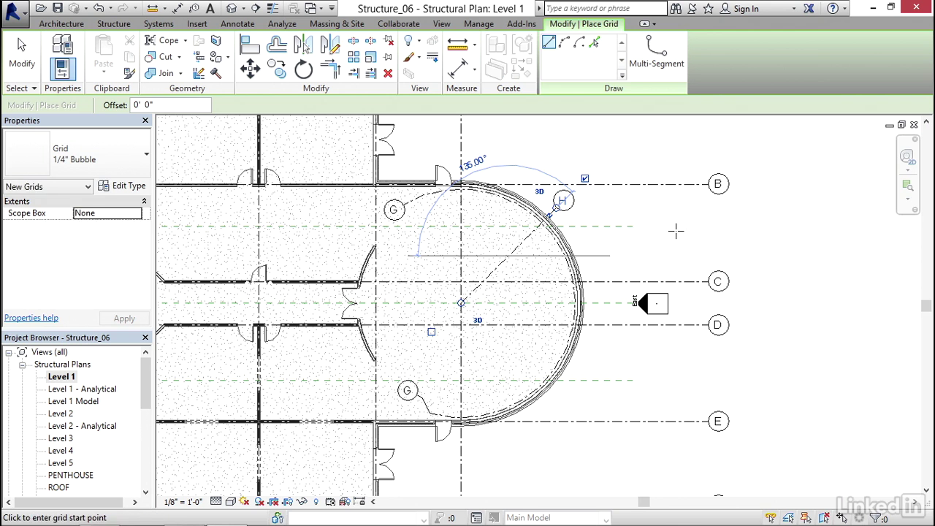
pyautogui.press('Escape')
pyautogui.press('Escape')
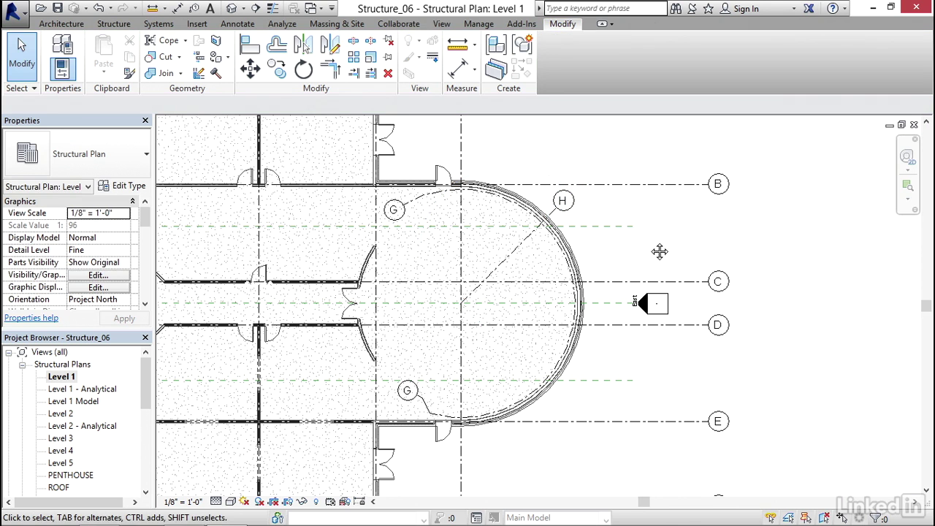
# - Mirror a copy of the diagonal grid about the linked model's horizontal center reference plane
pyautogui.moveTo(649, 242); pyautogui.dragTo(657, 241, button='middle')
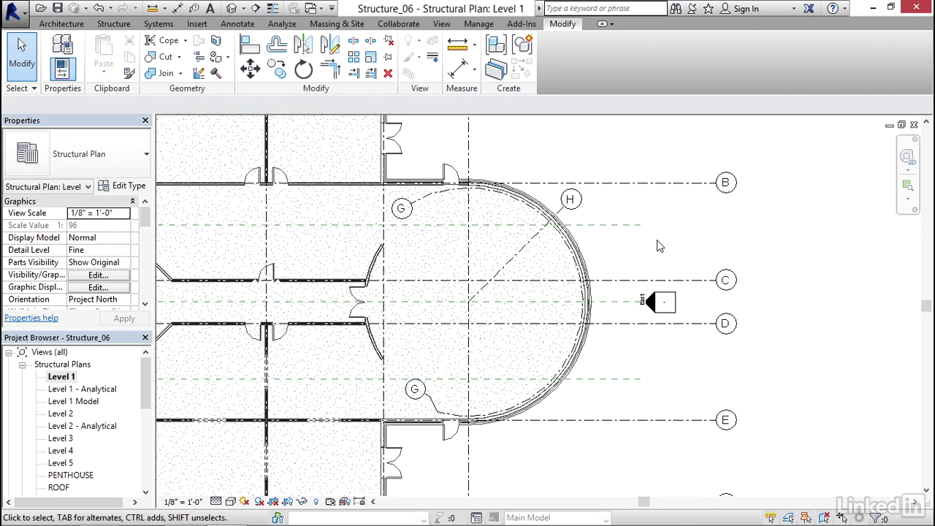
pyautogui.click(559, 212)
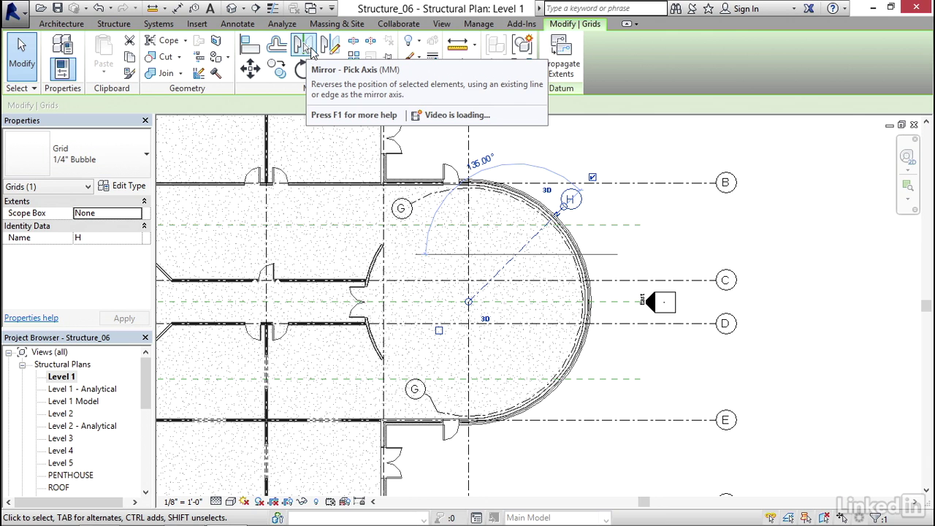
pyautogui.click(305, 46)
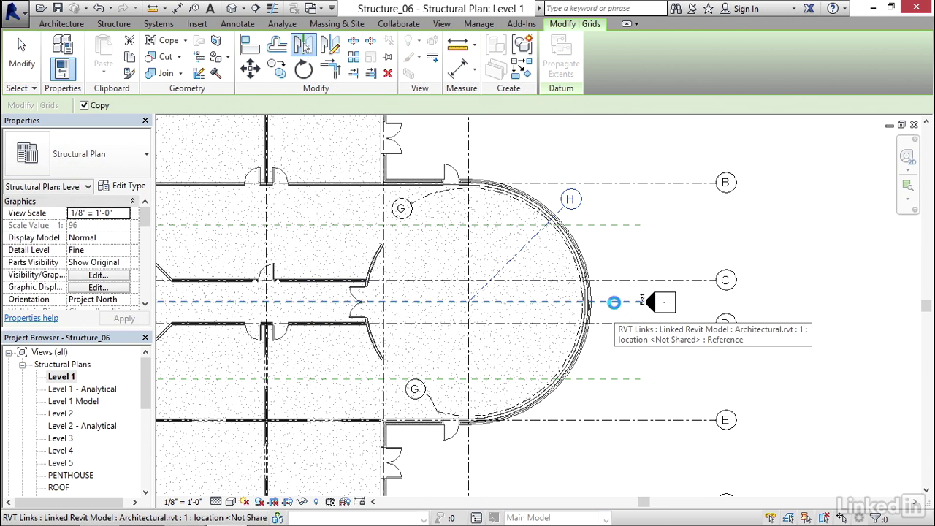
pyautogui.click(616, 307)
pyautogui.click(735, 242)
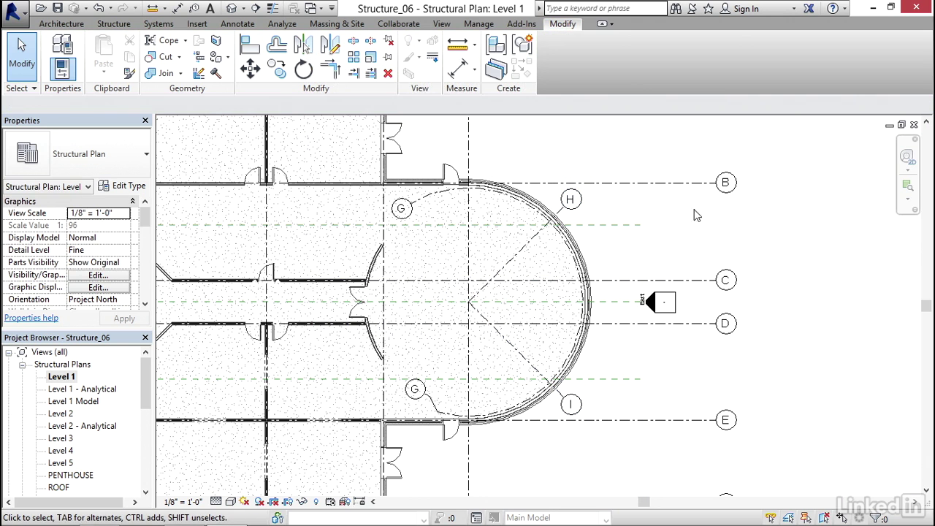
# - Rename the northeast diagonal grid as B.1
pyautogui.scroll(1, 664, 207)
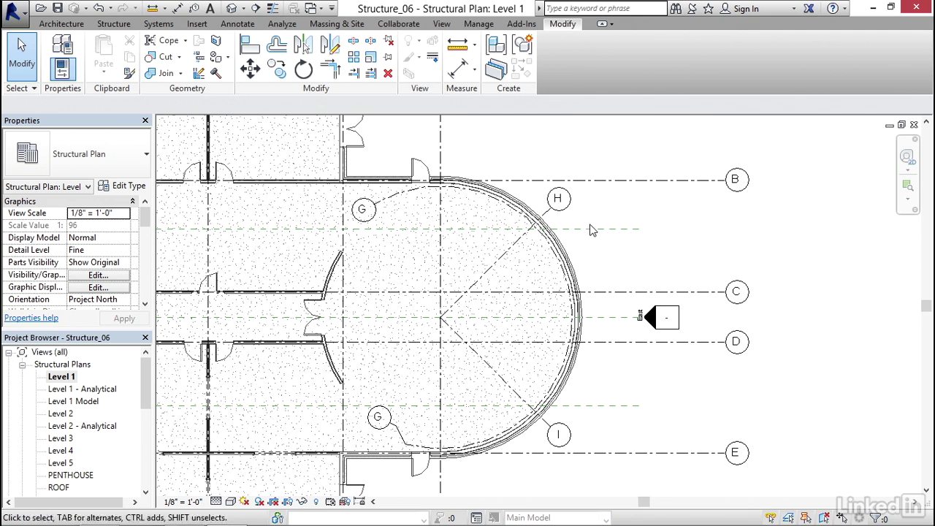
pyautogui.click(559, 205)
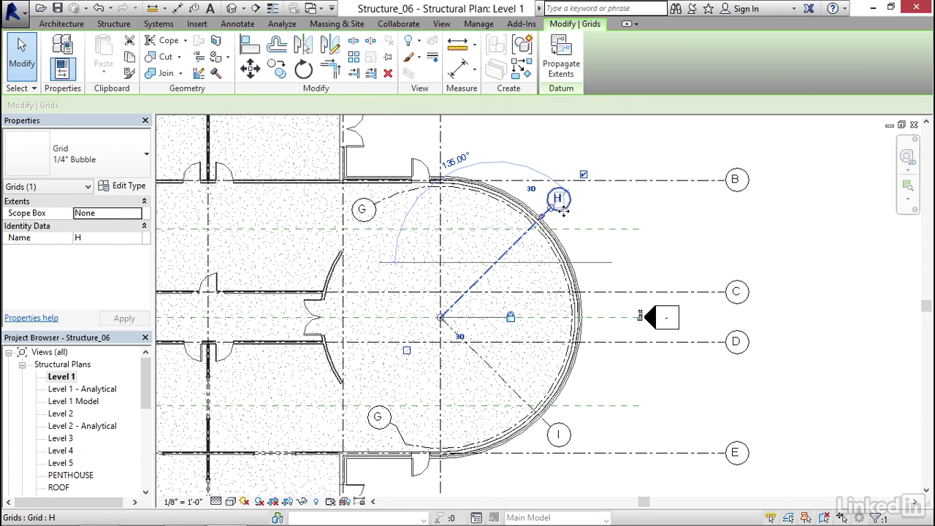
pyautogui.click(558, 200)
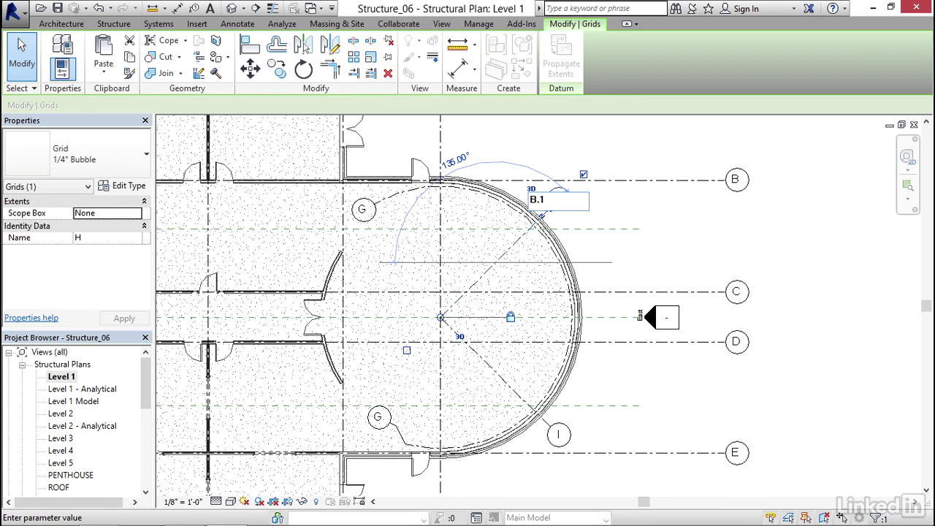
pyautogui.press('Return')
# - Rename the southeast diagonal grid as D.9
pyautogui.scroll(-1, 661, 376)
pyautogui.moveTo(666, 380); pyautogui.dragTo(669, 282, button='middle')
pyautogui.scroll(1, 665, 277)
pyautogui.press('Escape')
pyautogui.click(562, 342)
pyautogui.click(562, 341)
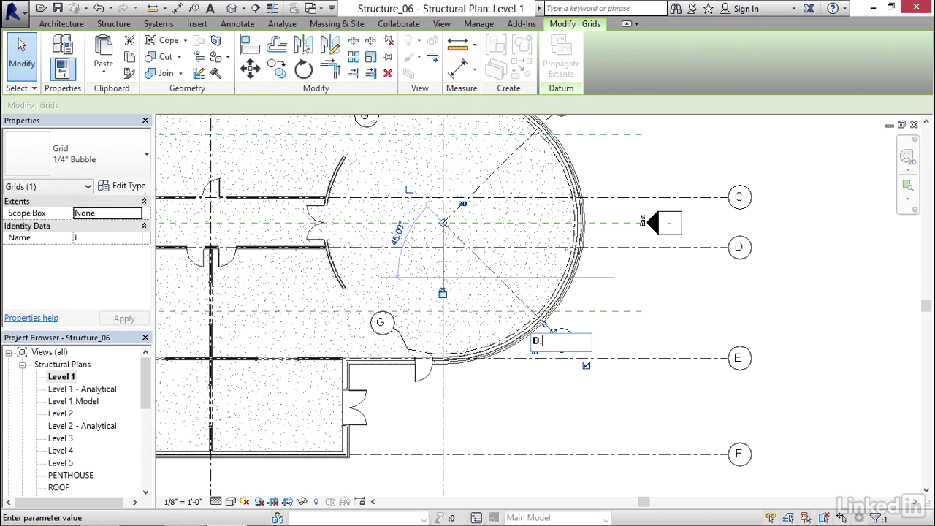
pyautogui.press('Return')
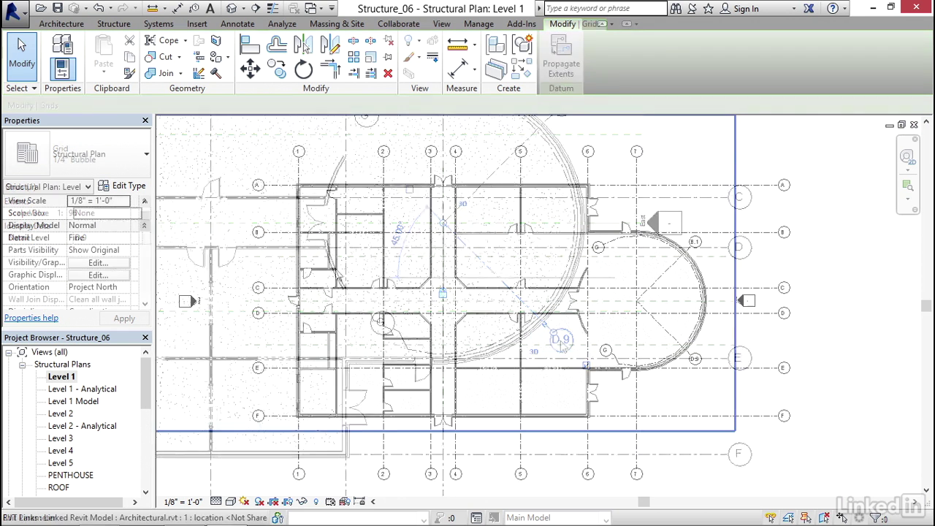